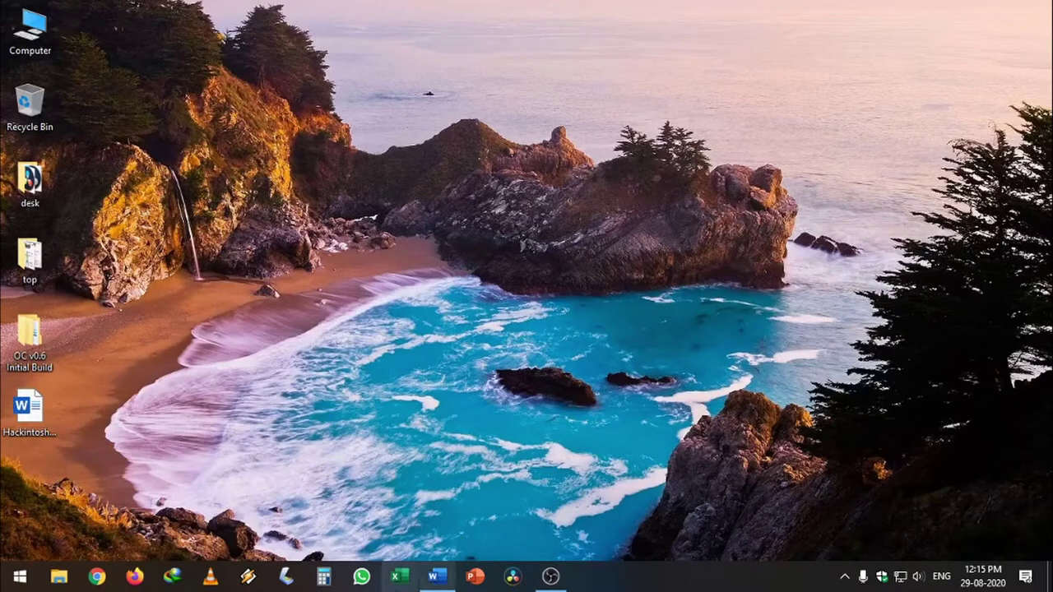
Step: Bring up the Hackintosh steps outline in Word, then minimize the Word window
left_click(436, 578)
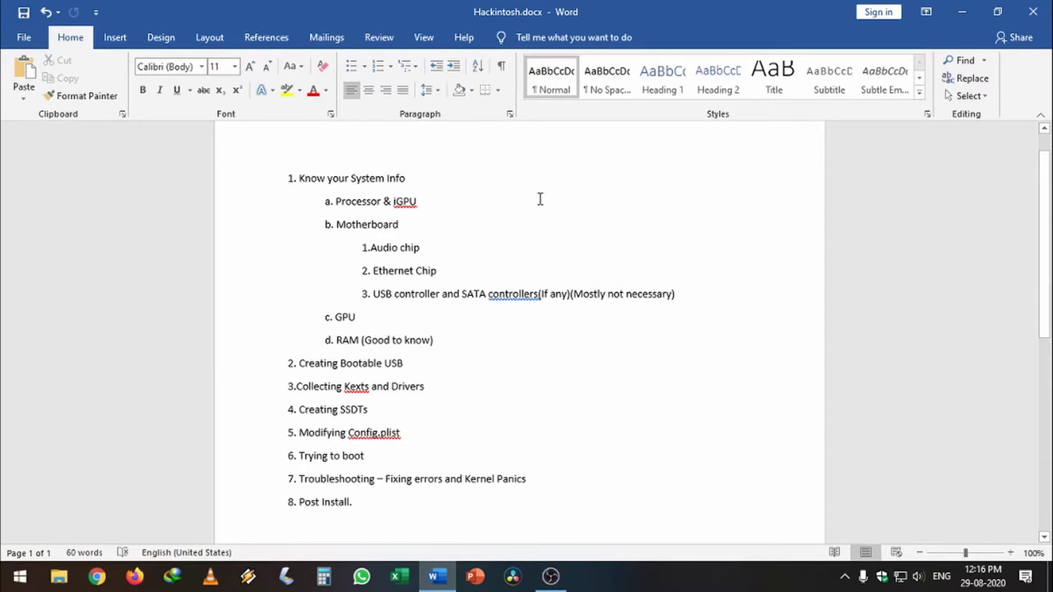
left_click(961, 9)
Step: Google 'hwinfo64' in Firefox and browse the official hwinfo.com home page
left_click(135, 578)
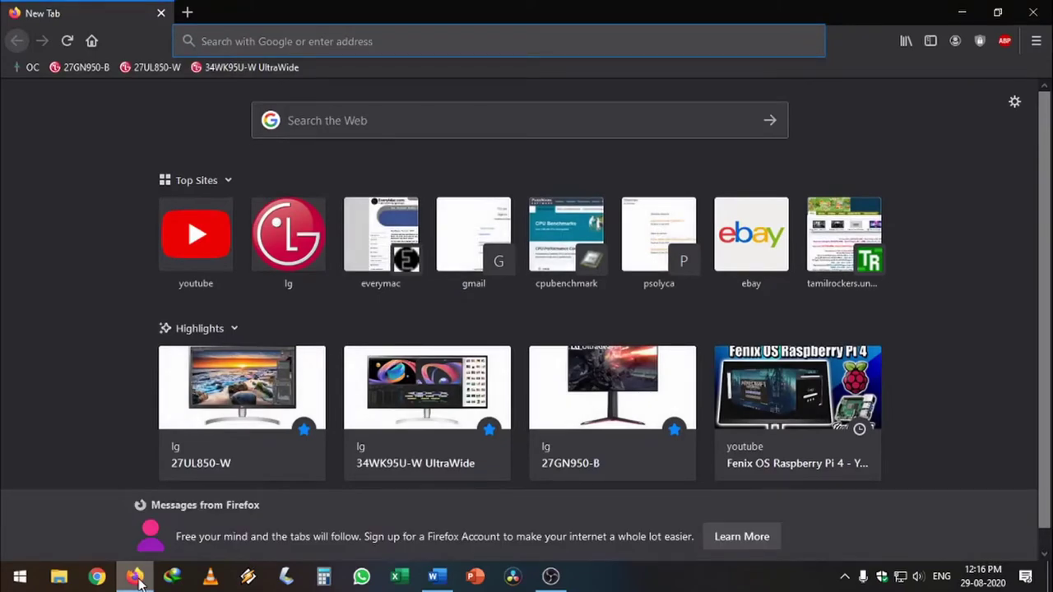
type("hw")
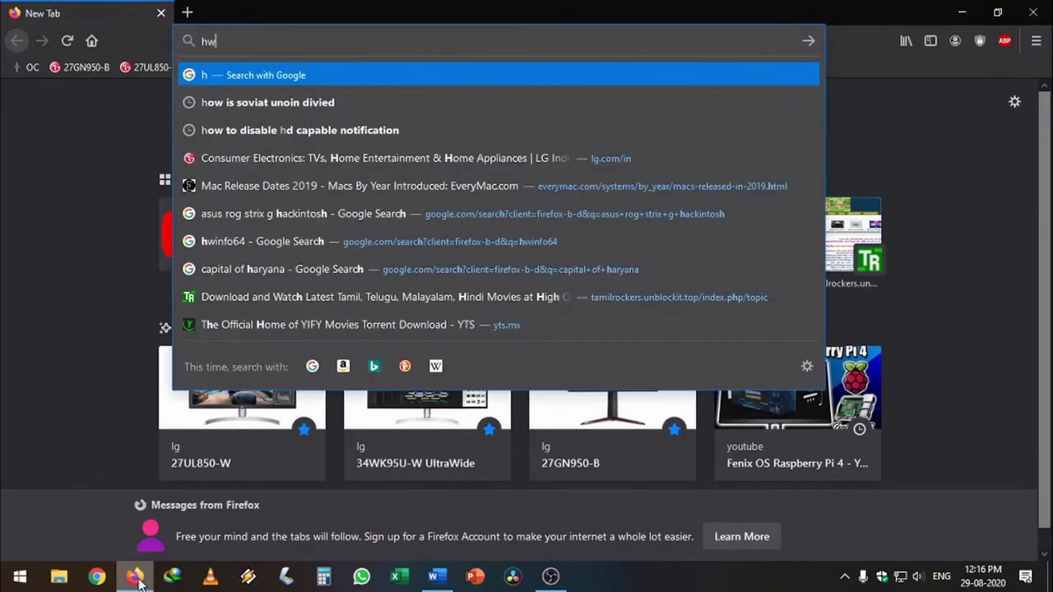
type("info64")
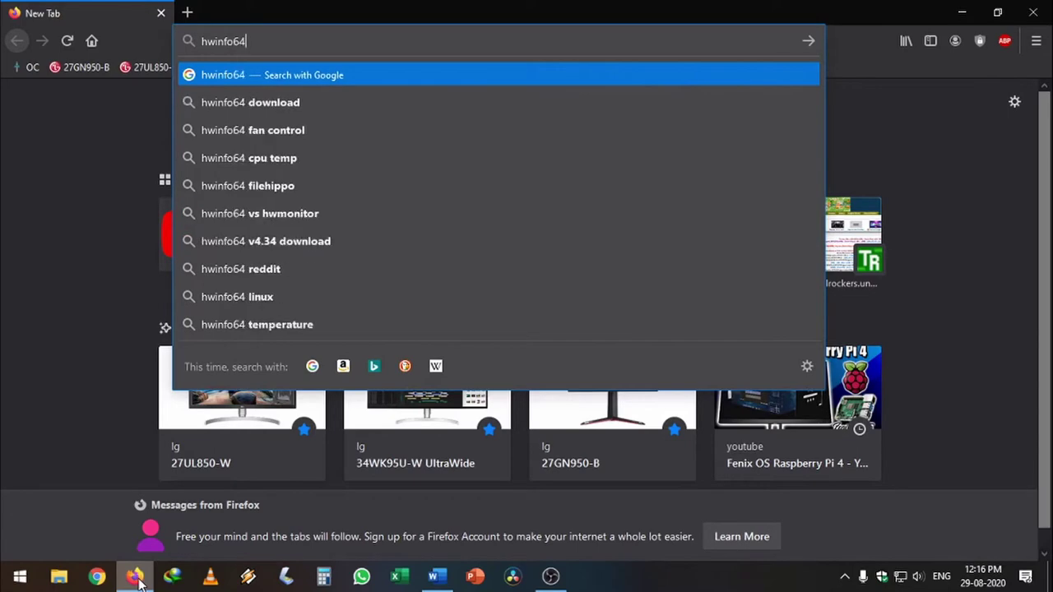
key("Return")
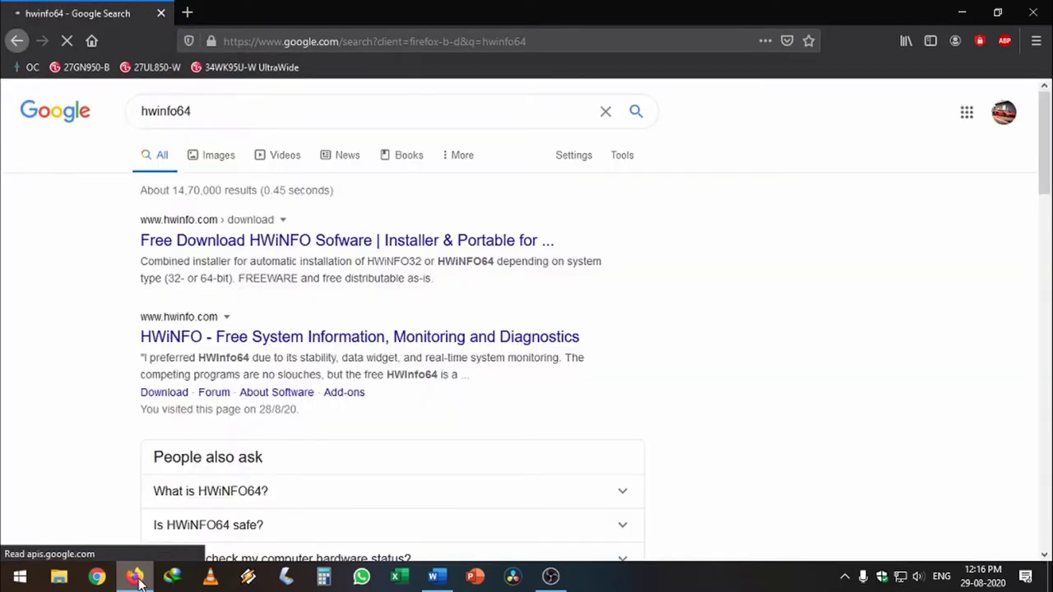
left_click(195, 344)
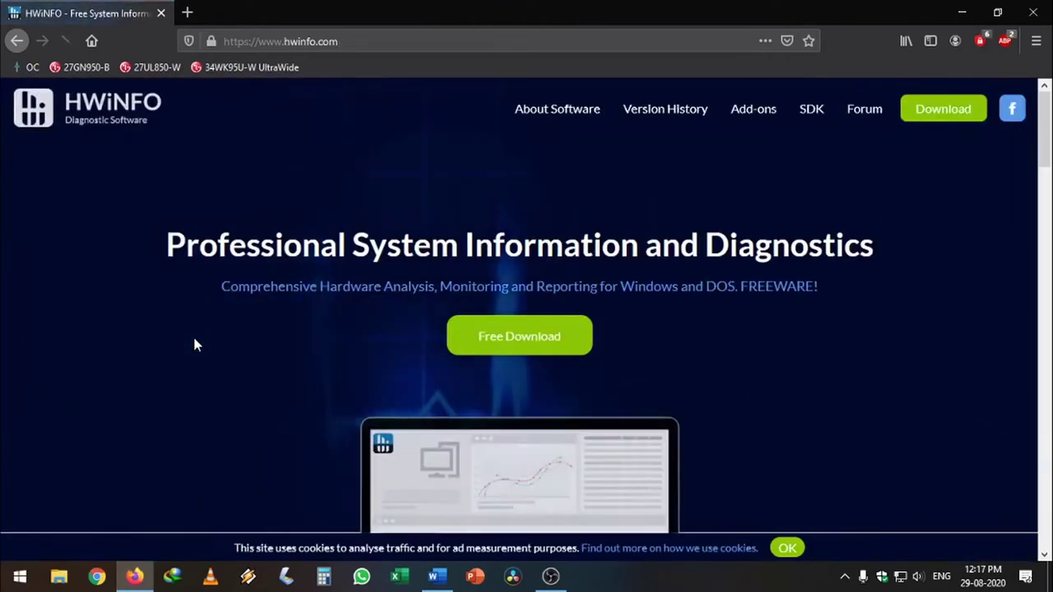
scroll(639, 337, "down", 3)
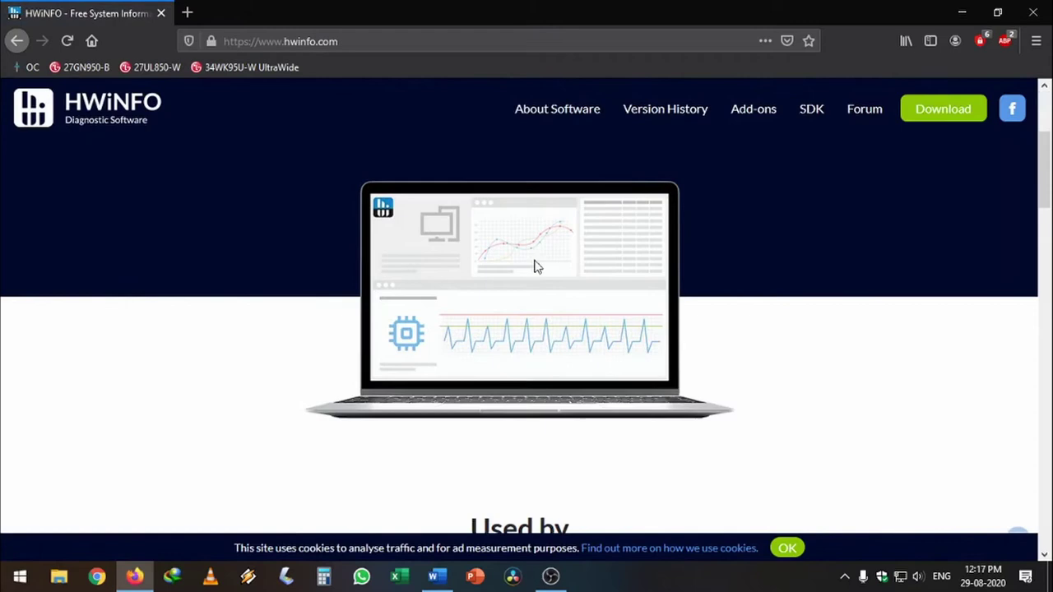
scroll(609, 283, "down", 4)
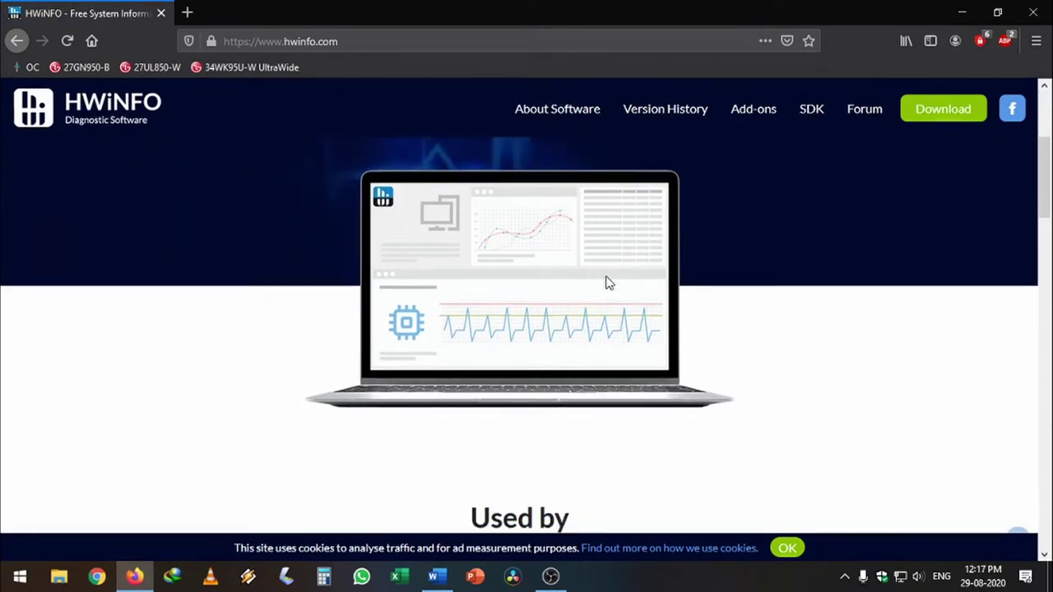
scroll(609, 283, "down", 1)
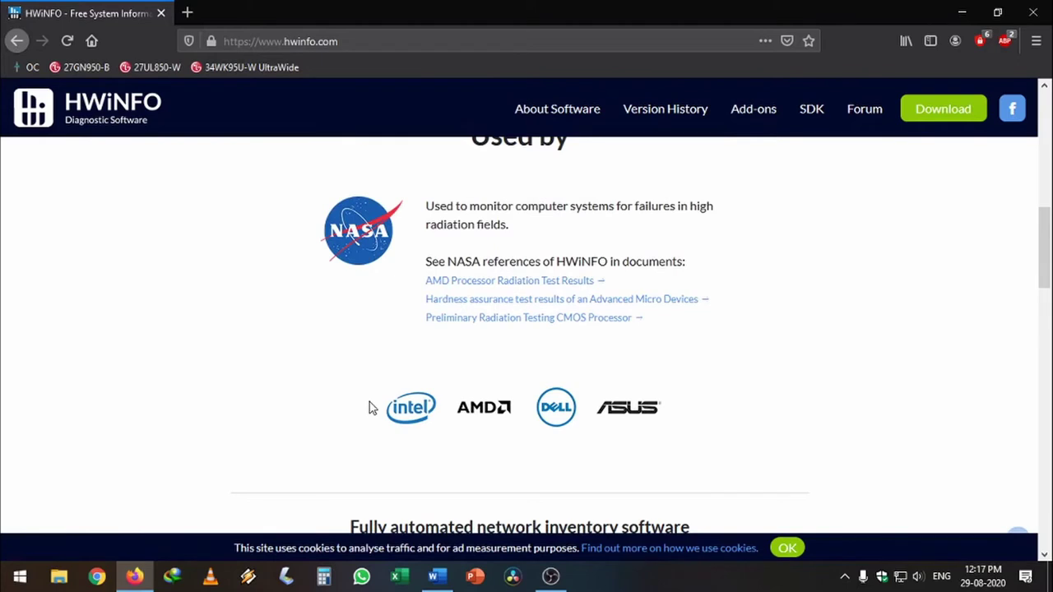
scroll(370, 407, "up", 2)
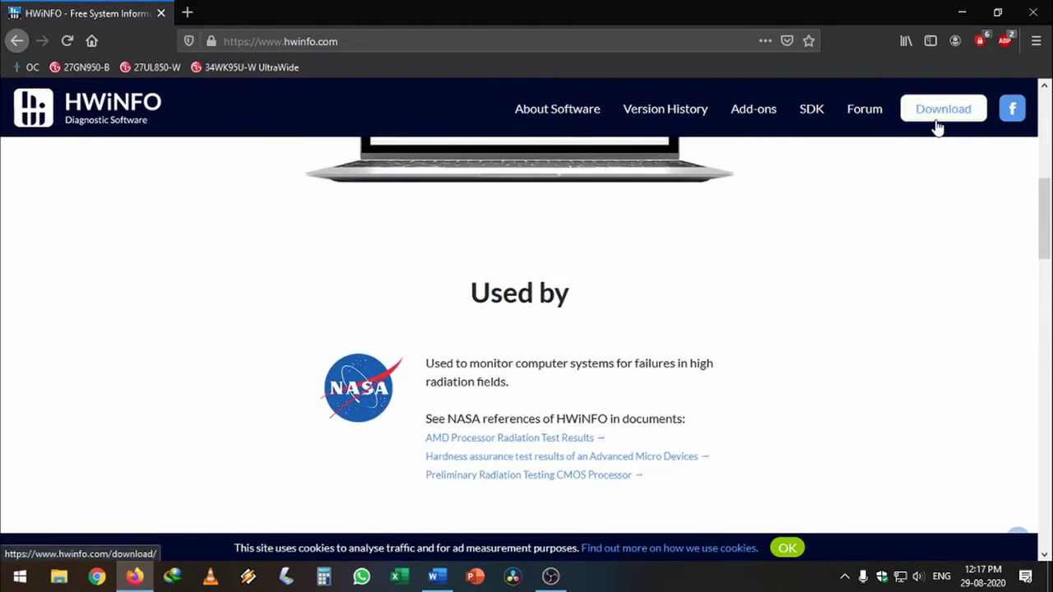
Step: Download HWiNFO Portable (hwi_630.zip) via the FossHub mirror into the Downloads folder
left_click(938, 128)
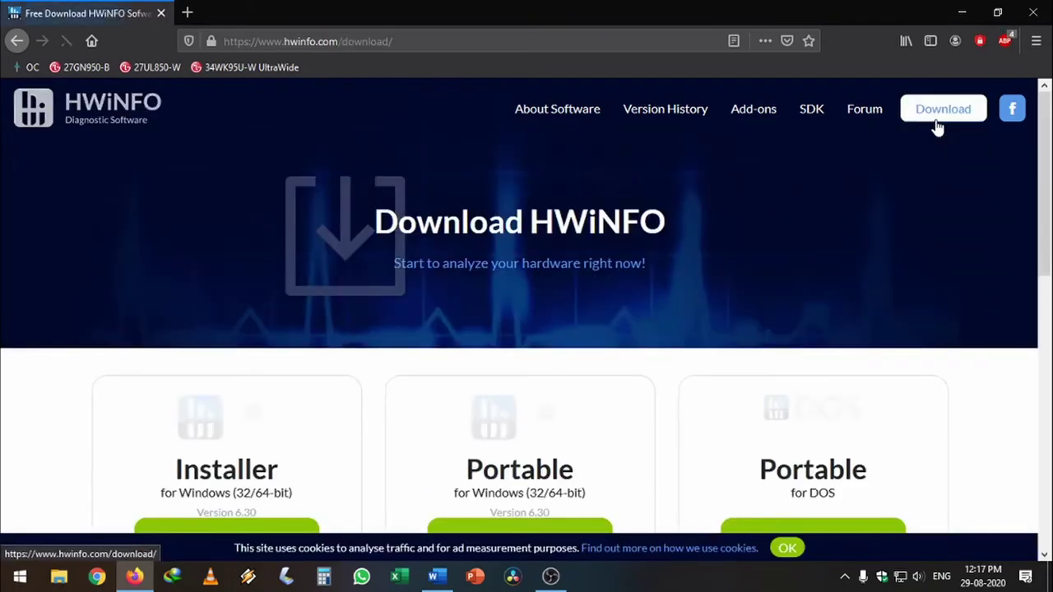
scroll(595, 306, "down", 2)
mouse_move(524, 393)
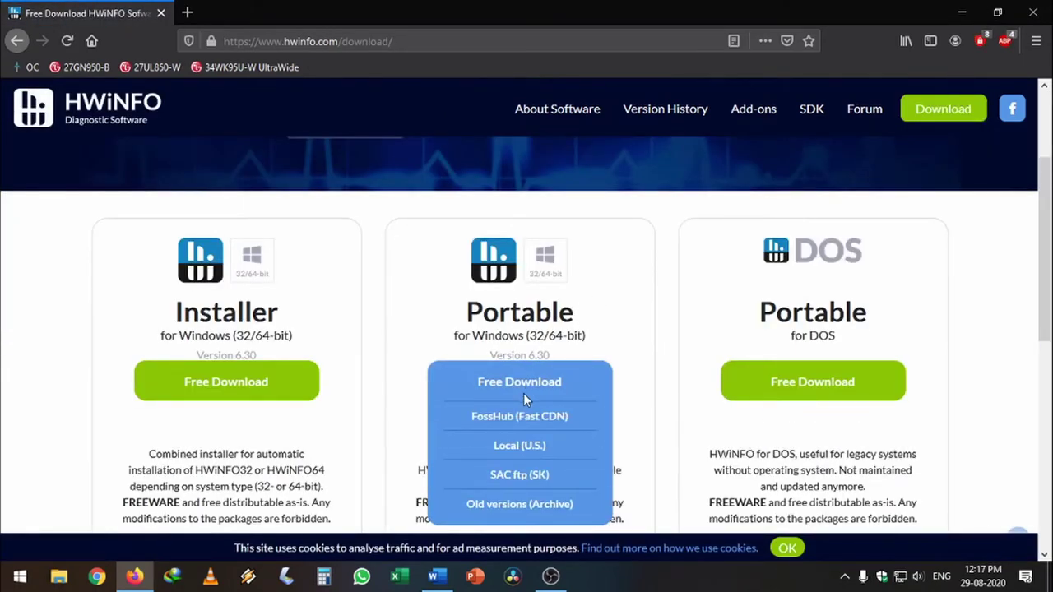
left_click(531, 418)
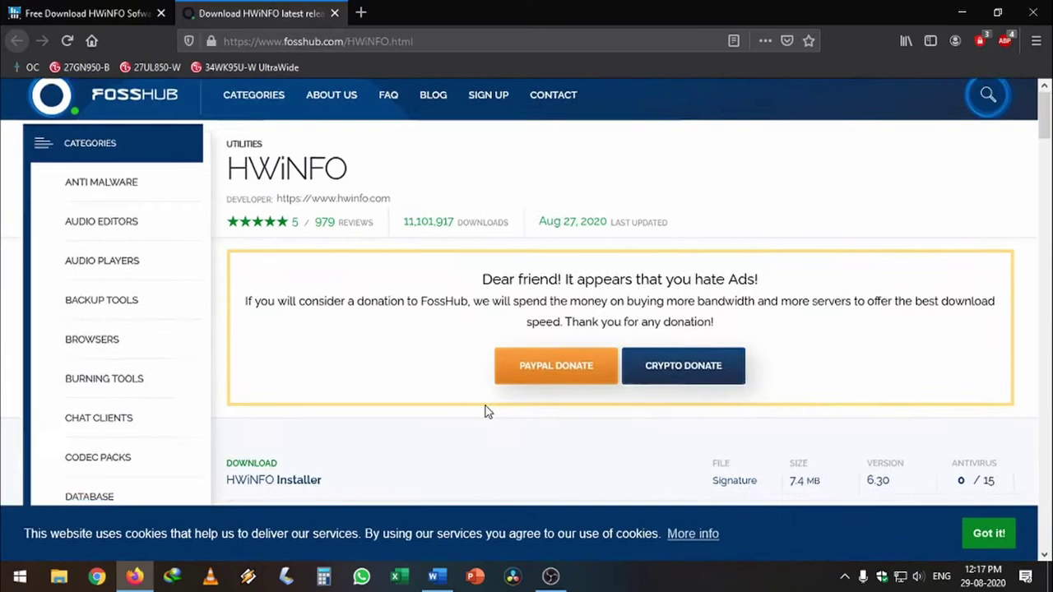
scroll(486, 411, "down", 2)
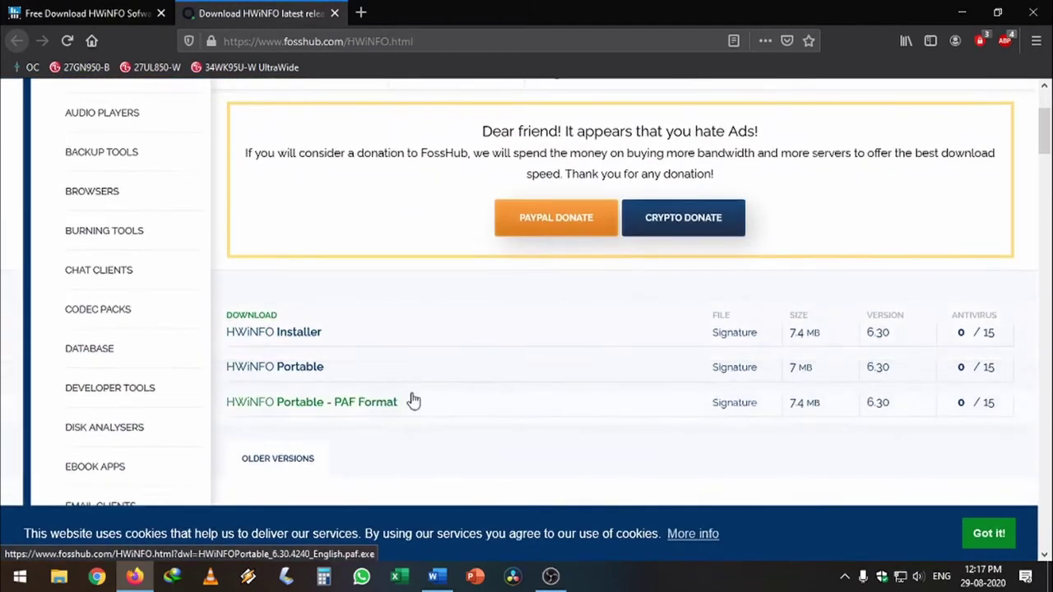
left_click(304, 369)
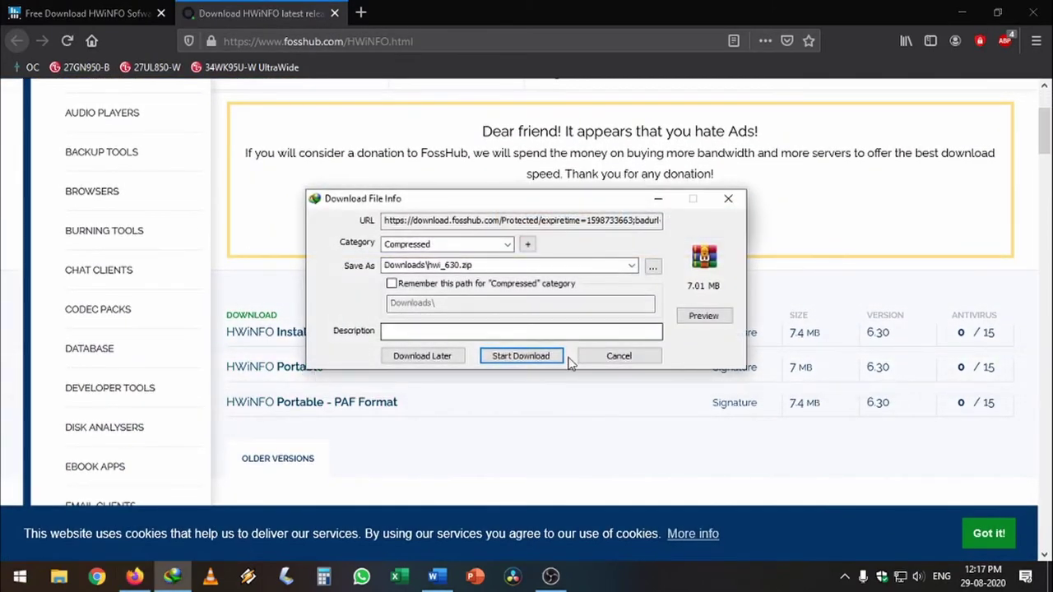
left_click(546, 356)
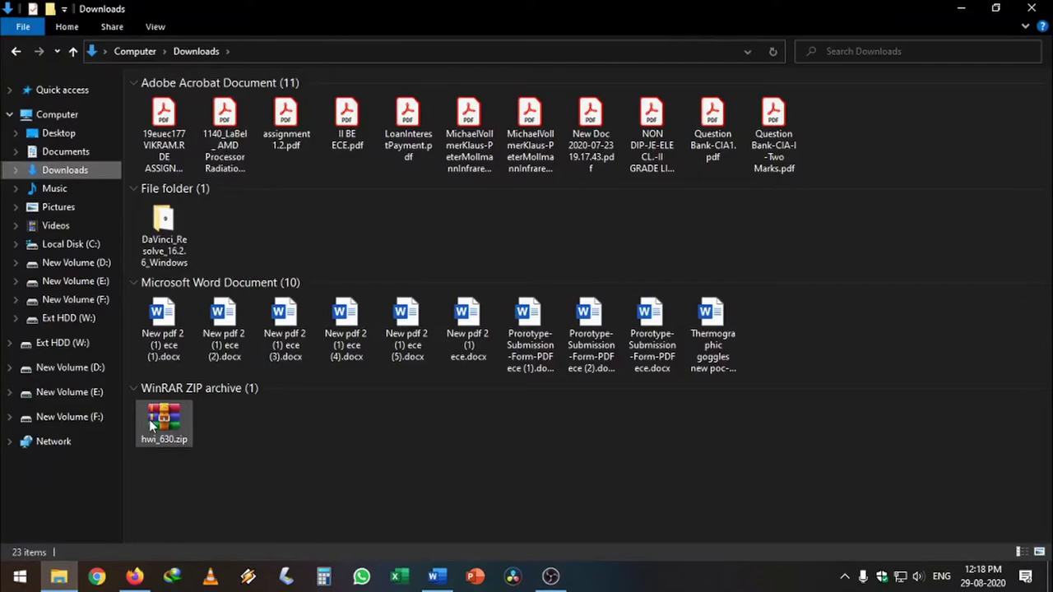
Step: Extract hwi_630.zip to an hwi_630 folder and run HWiNFO64.exe from it
left_click(158, 420)
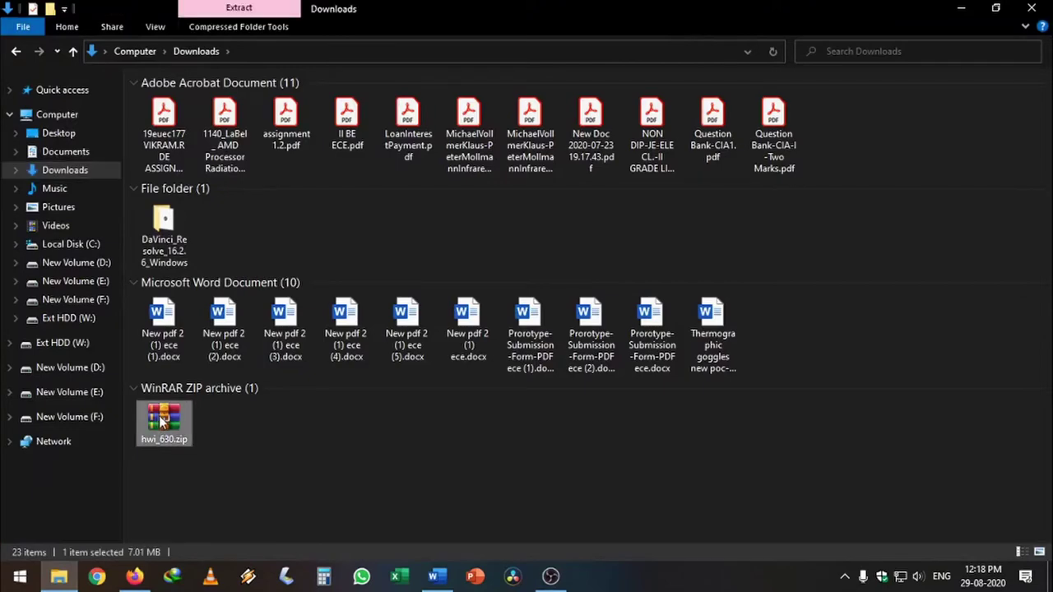
right_click(160, 416)
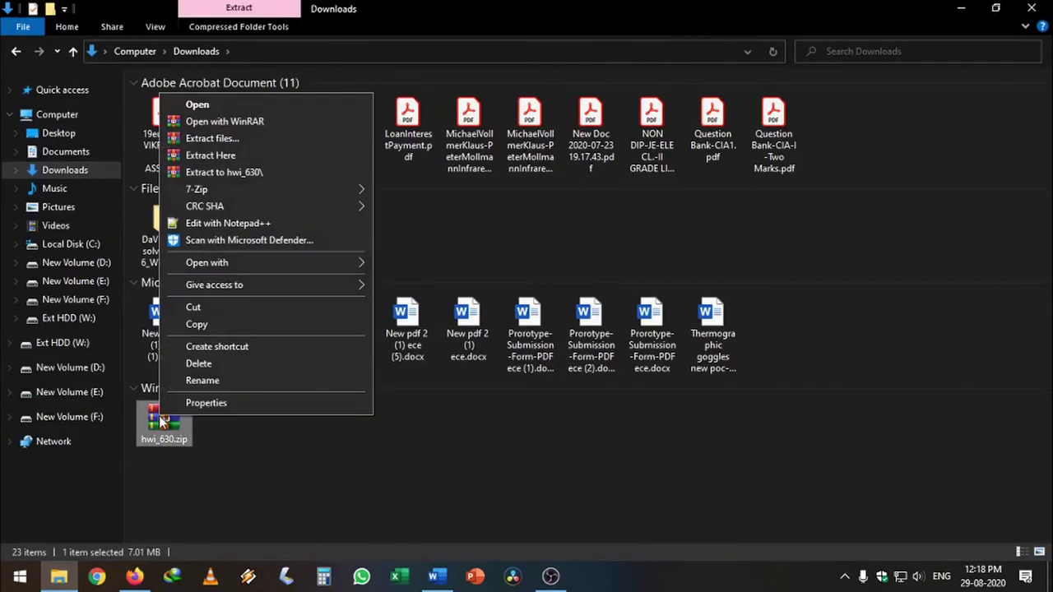
left_click(321, 172)
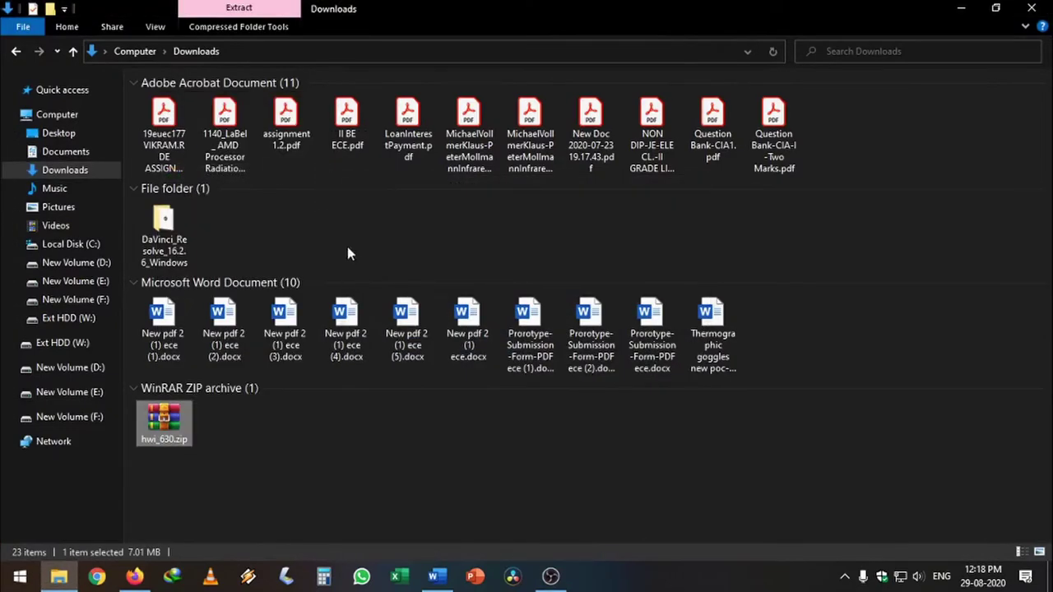
double_click(235, 236)
left_click(218, 140)
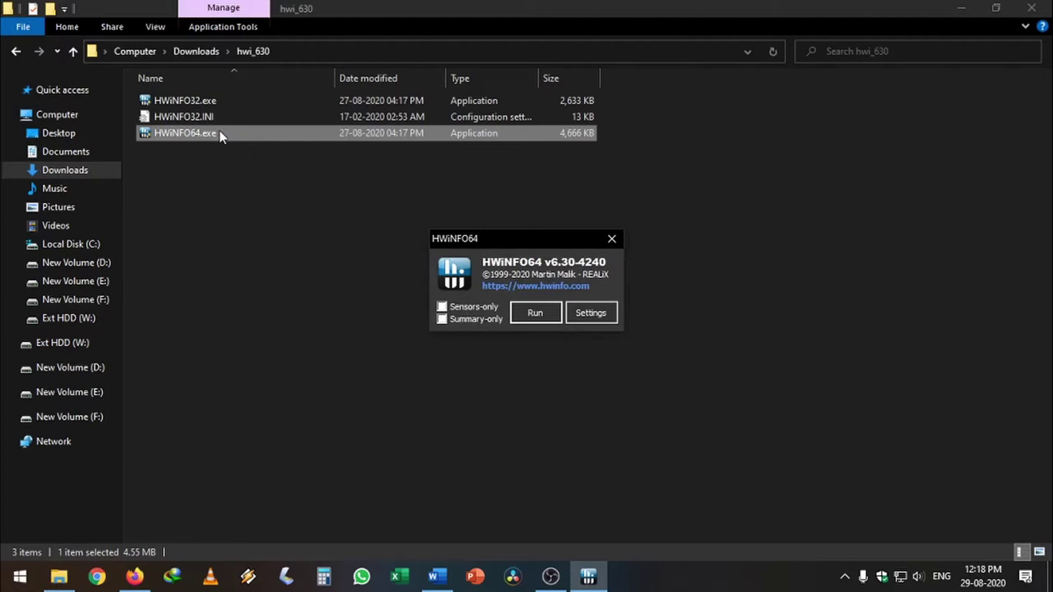
Step: Start the HWiNFO64 scan, check the GK208 graphics entry, and close the System Summary
left_click(536, 312)
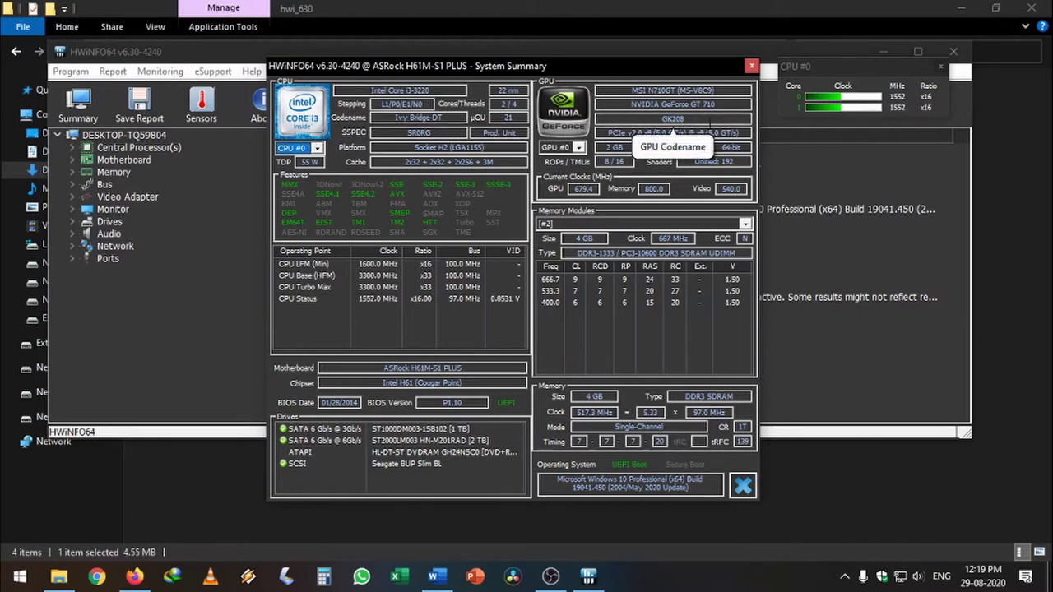
left_click(679, 120)
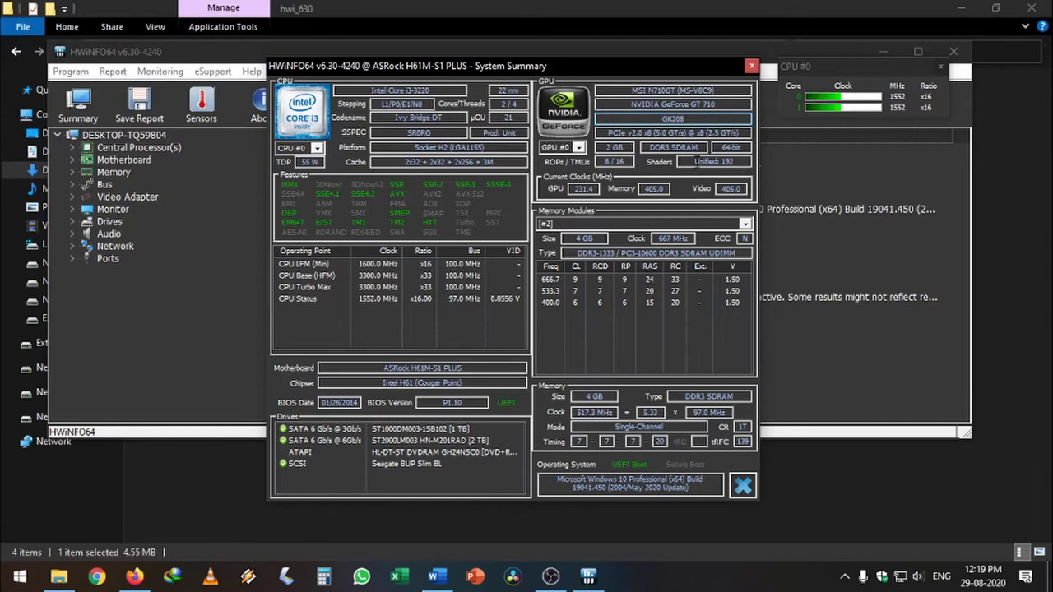
left_click(751, 65)
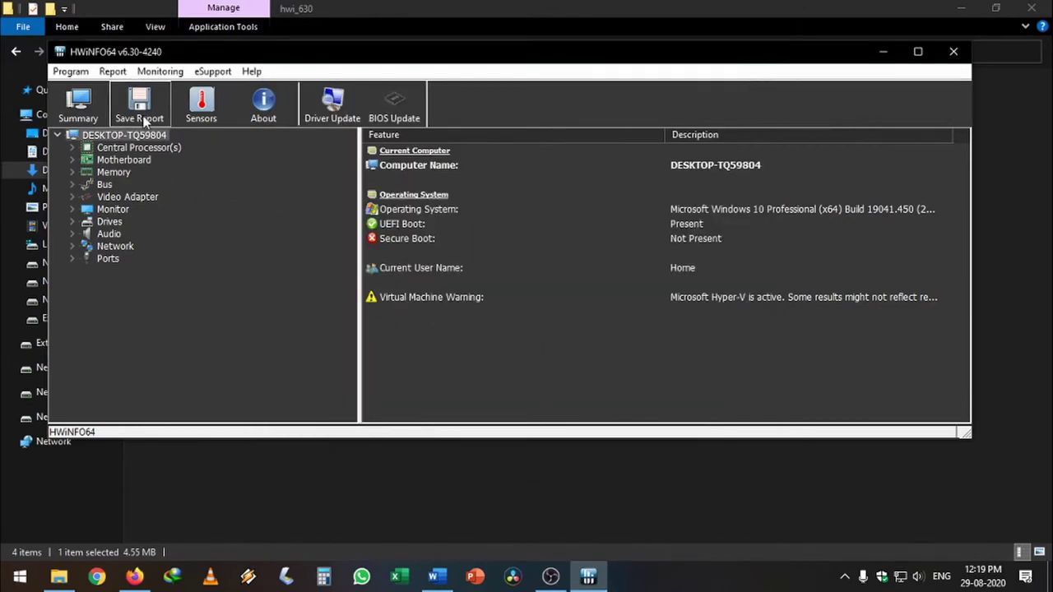
Step: Review the motherboard, memory and Intel Cougar Point PCH audio details in HWiNFO64
left_click(88, 162)
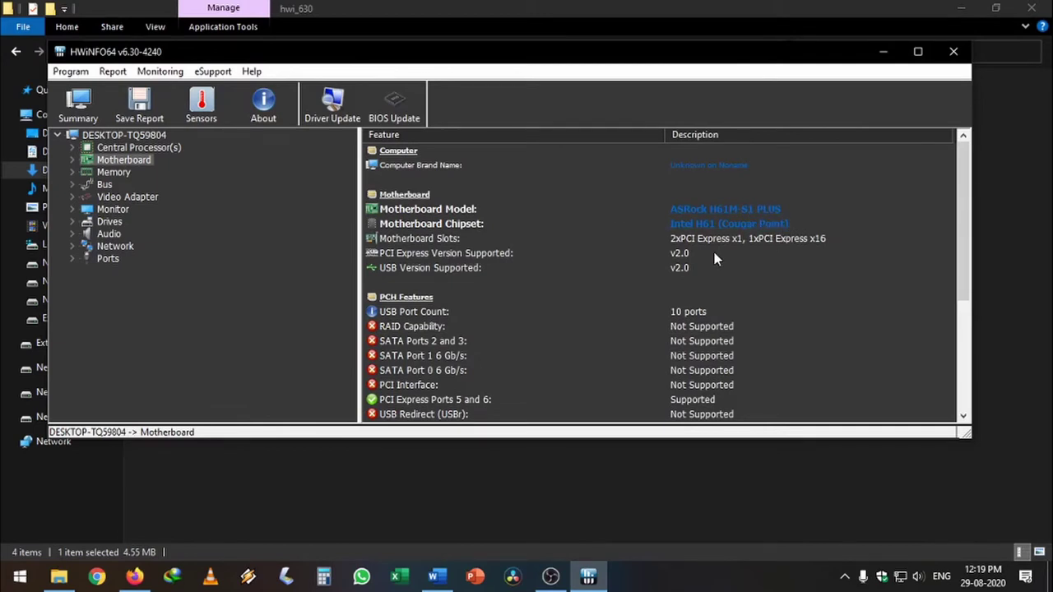
scroll(716, 261, "down", 1)
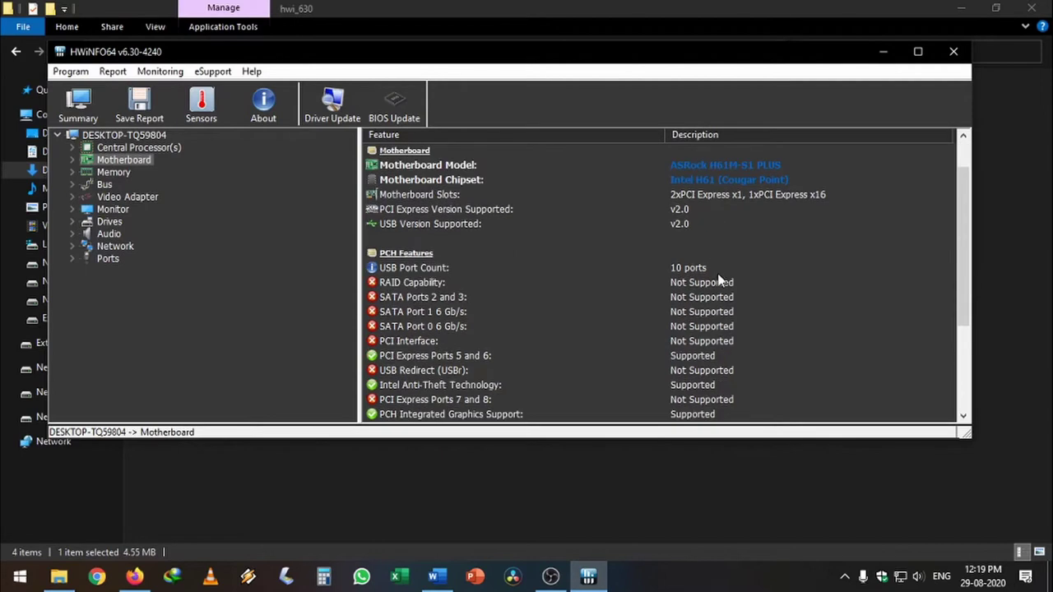
left_click(113, 172)
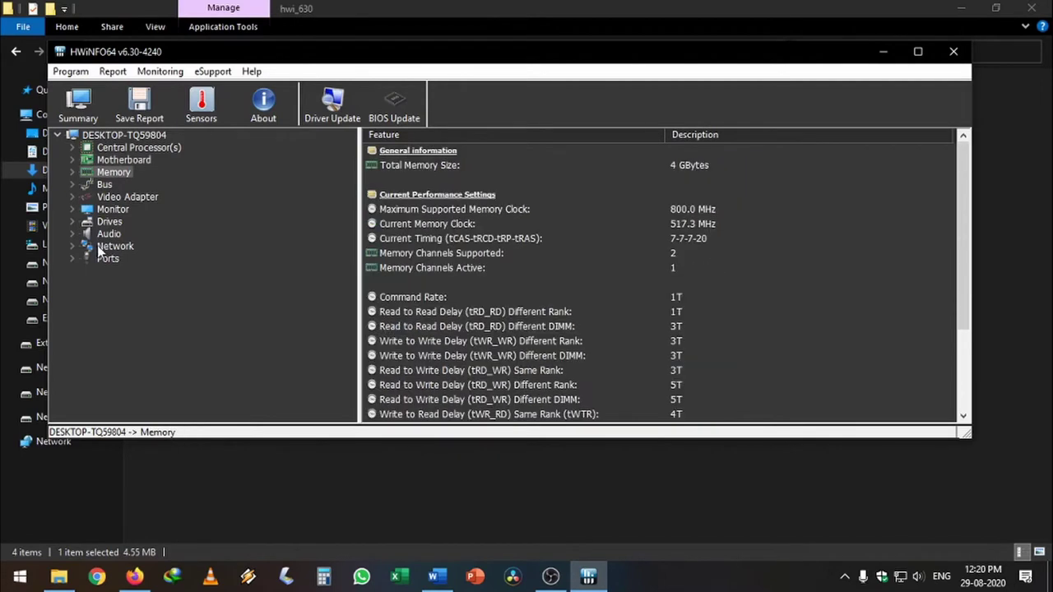
left_click(97, 235)
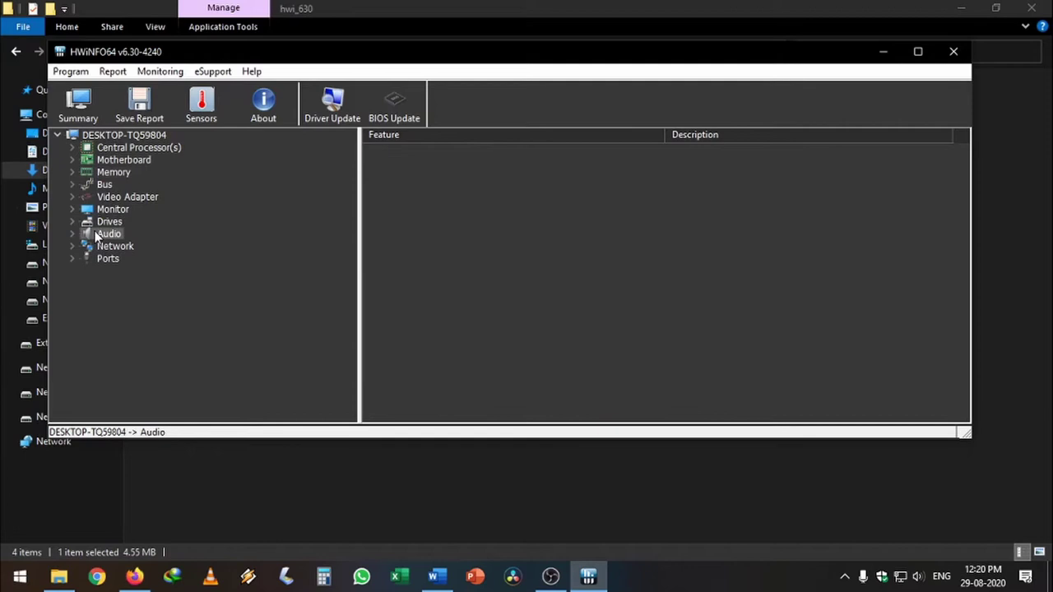
left_click(74, 234)
left_click(206, 246)
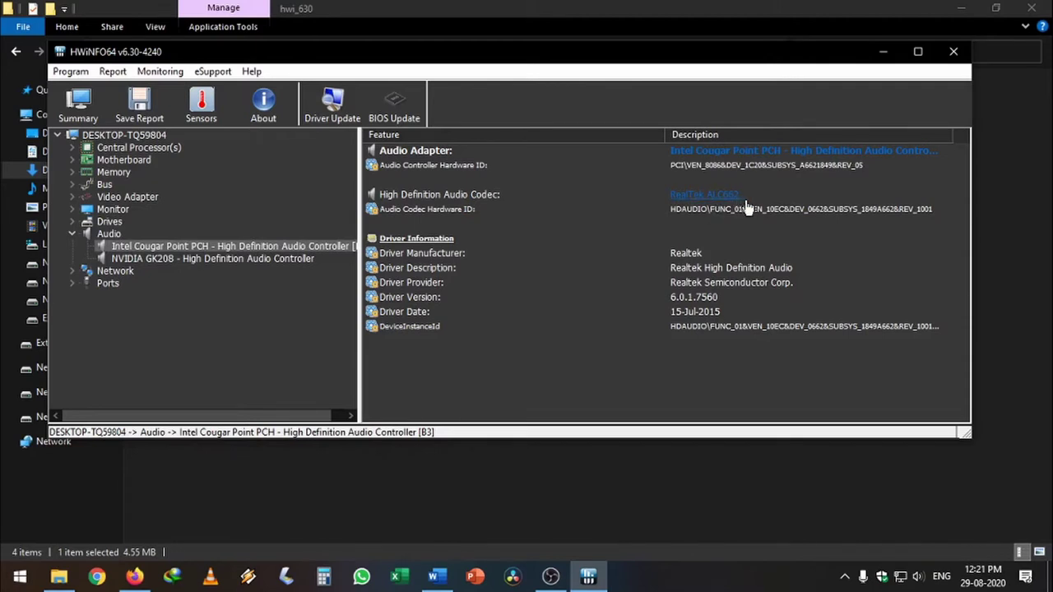
Step: Inspect the RealTek Ethernet card, recheck motherboard and memory, then bring Word forward
left_click(130, 272)
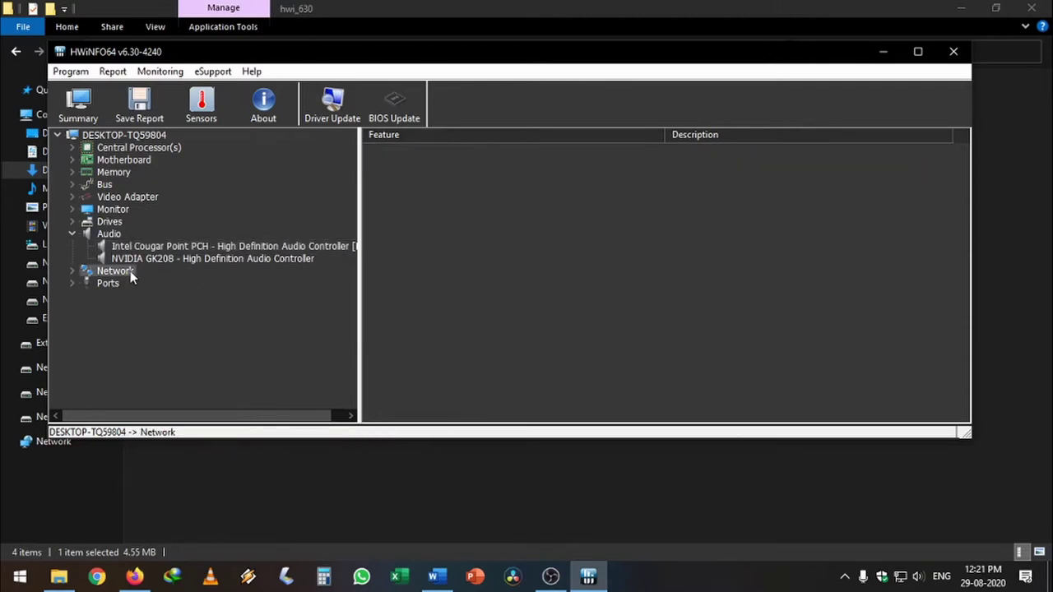
left_click(72, 273)
left_click(152, 283)
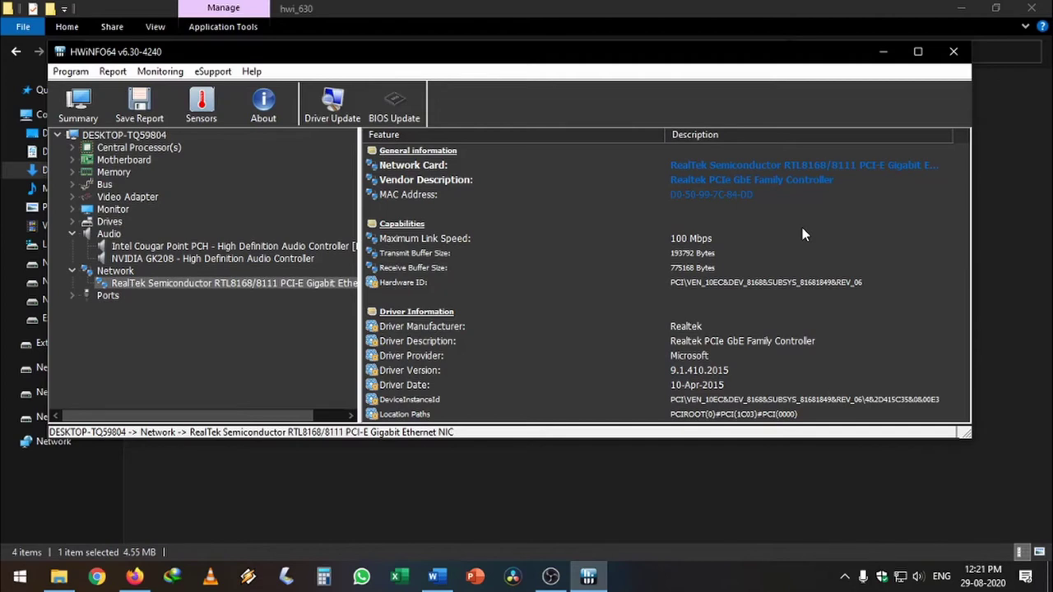
left_click(135, 159)
left_click(122, 171)
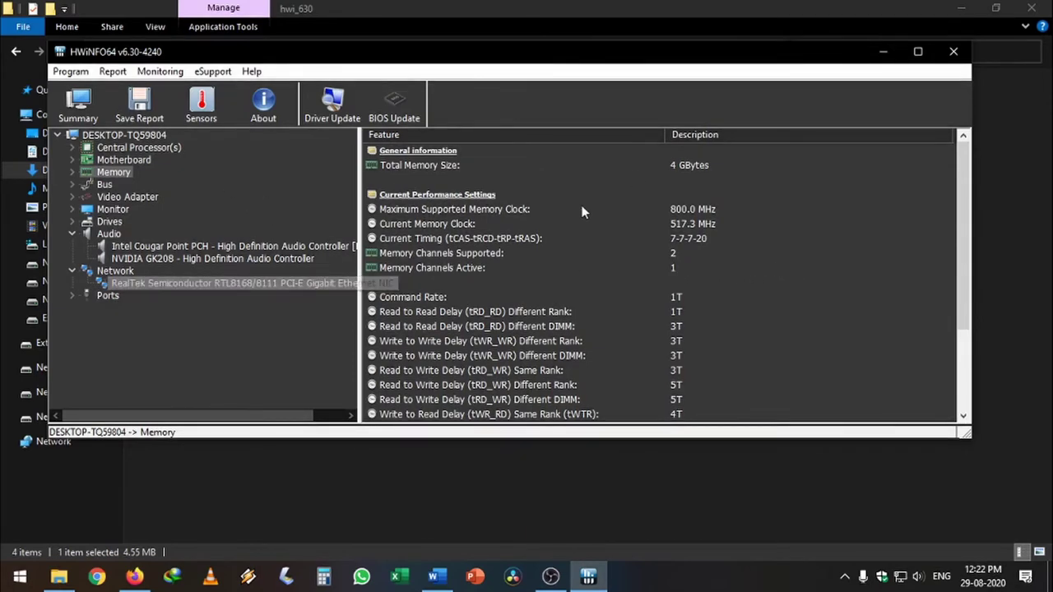
left_click(437, 575)
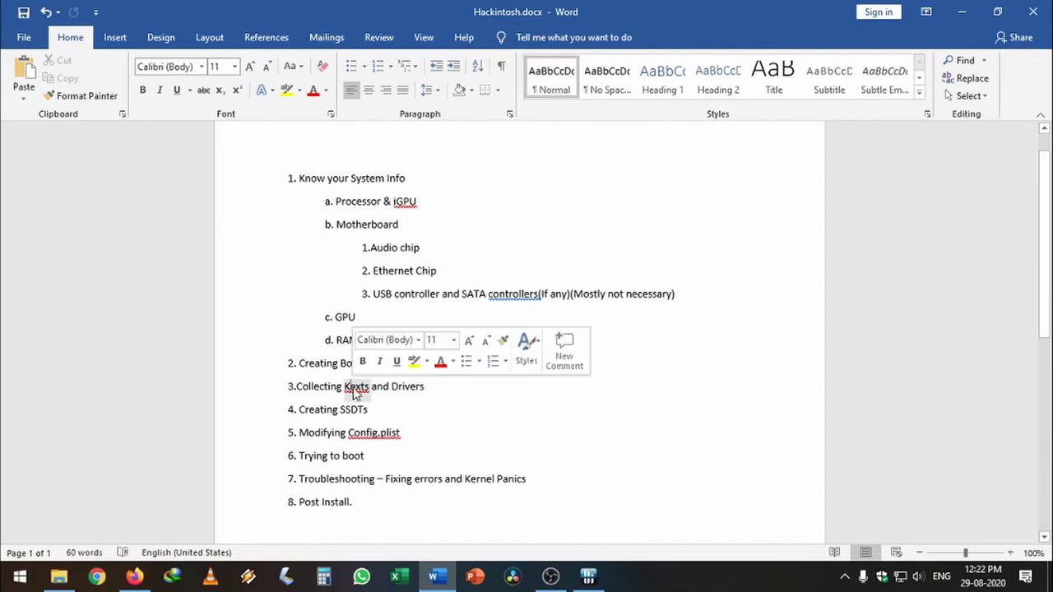
Step: Highlight the '3.Collecting Kexts and Drivers' line in the outline, then deselect it
triple_click(357, 387)
left_click(368, 387)
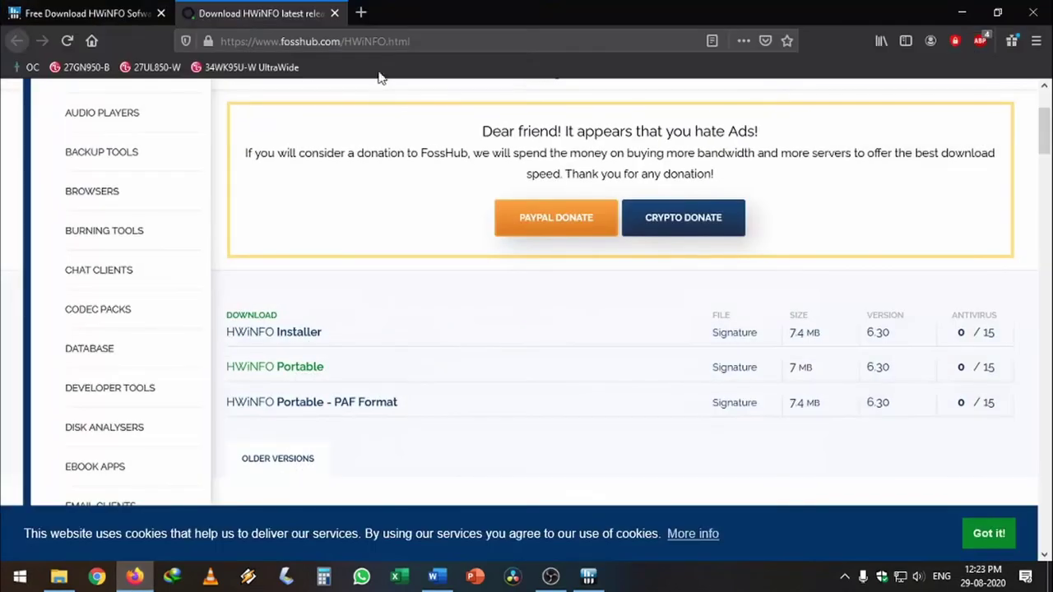
Step: Search 'opencore install guide' in a new tab and open Dortania's guide
left_click(360, 13)
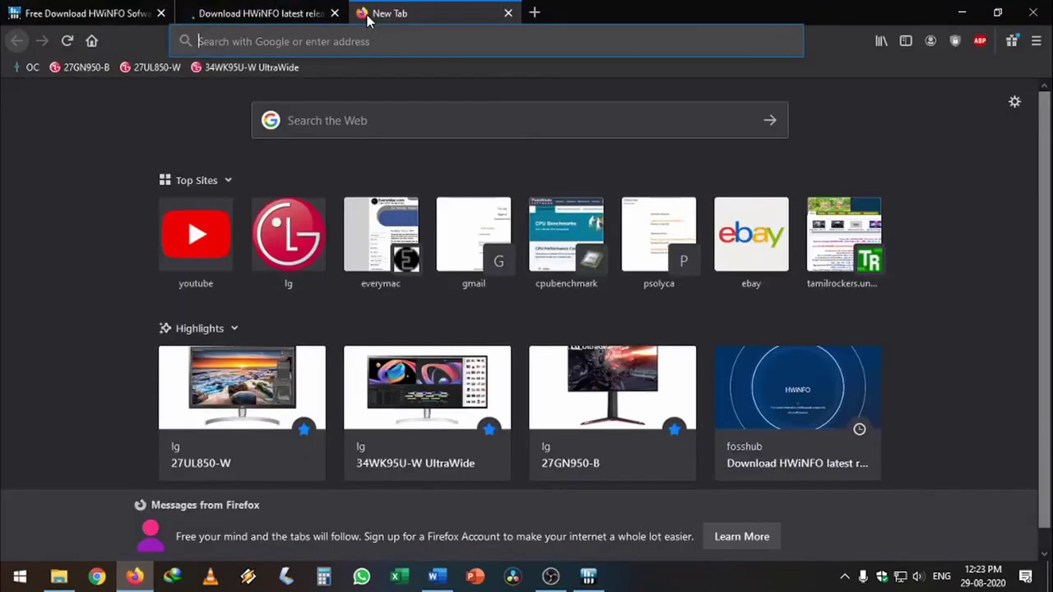
type("ope")
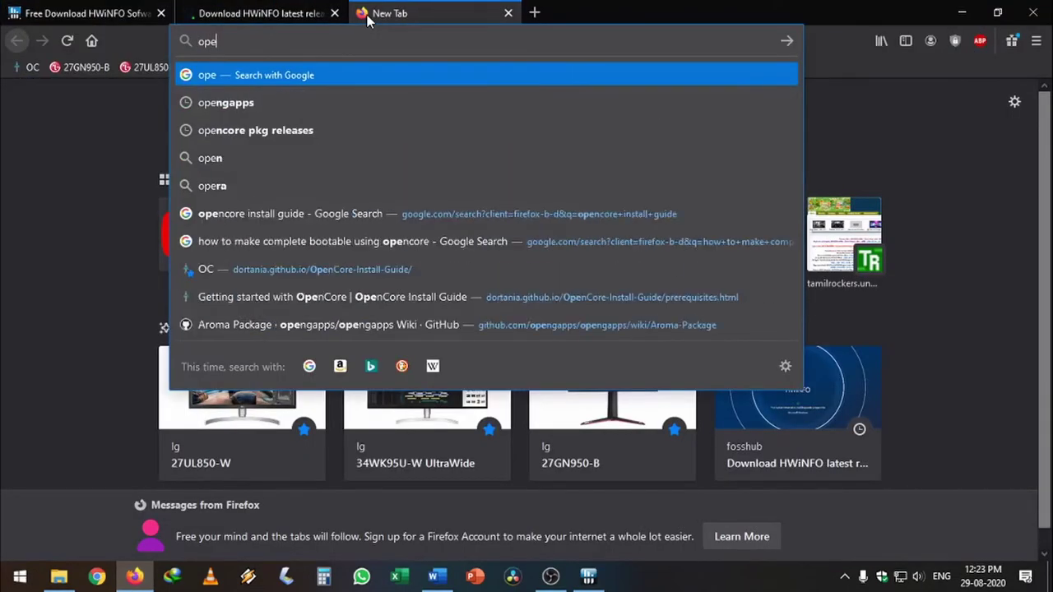
type("ncore install guide")
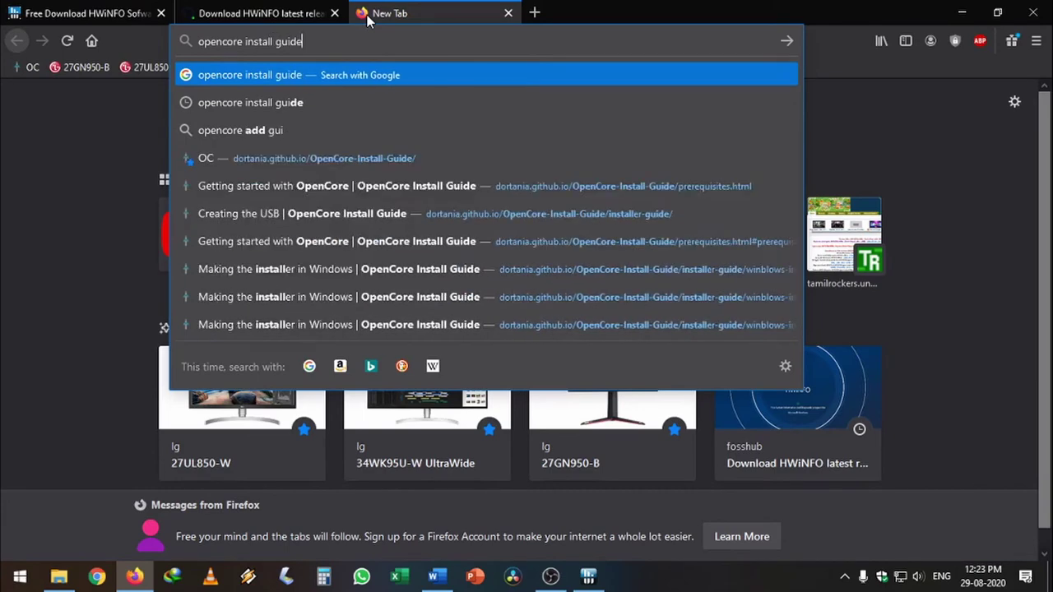
key("Return")
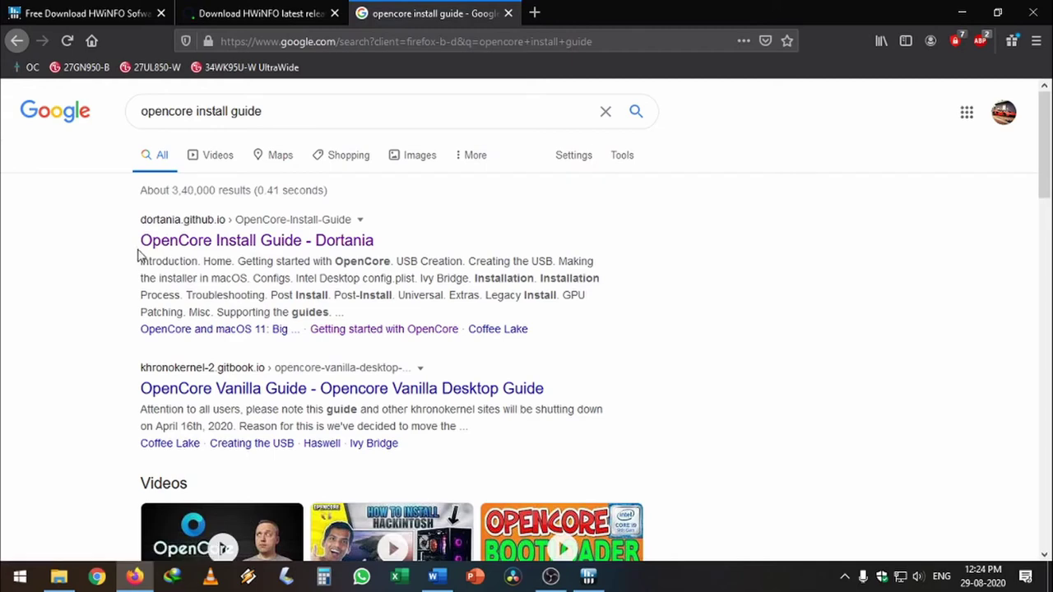
left_click(191, 240)
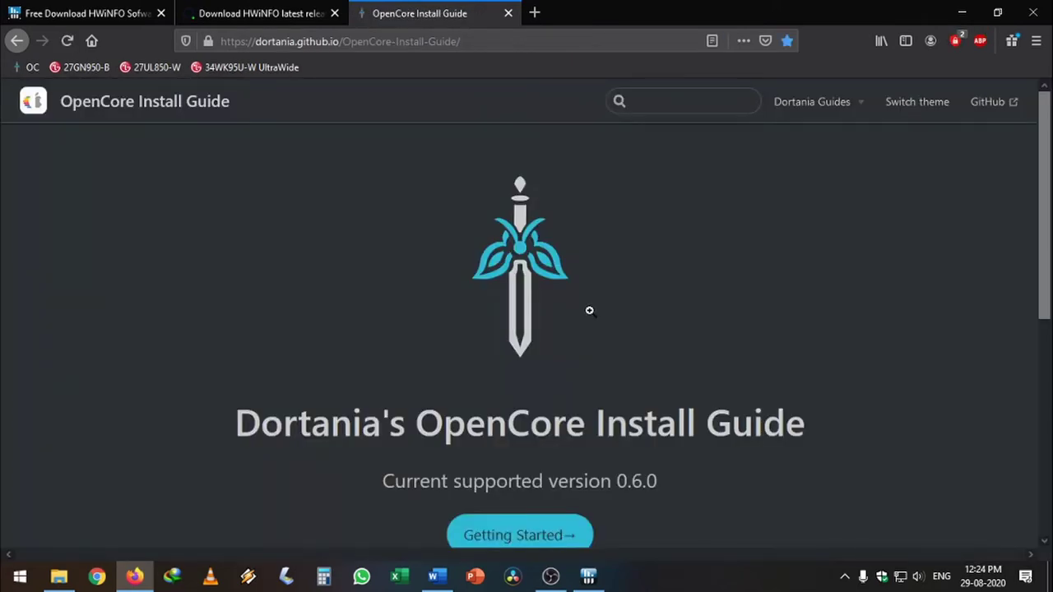
scroll(589, 310, "down", 5)
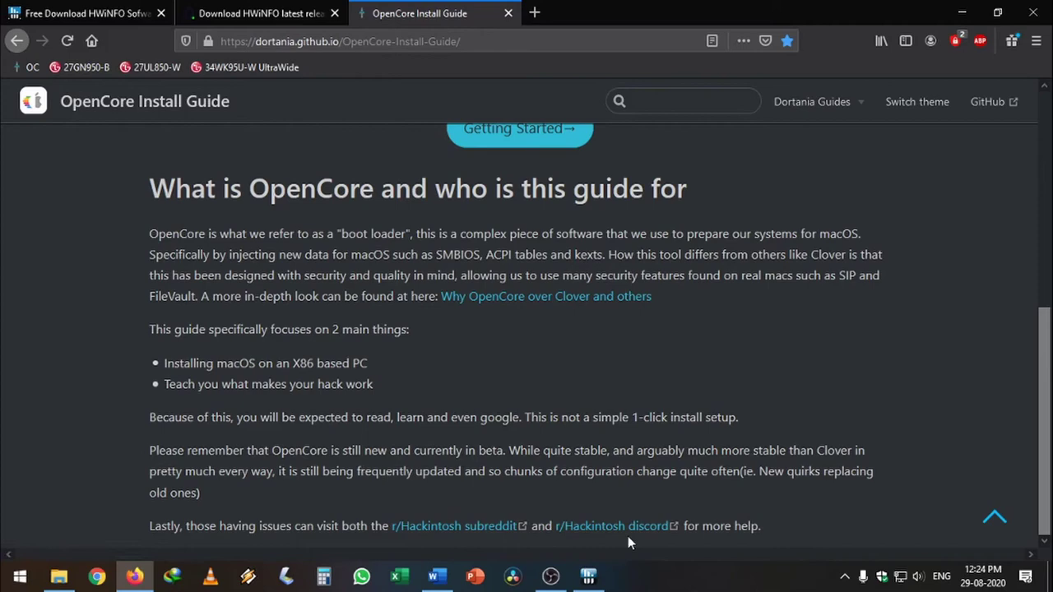
scroll(769, 429, "up", 1)
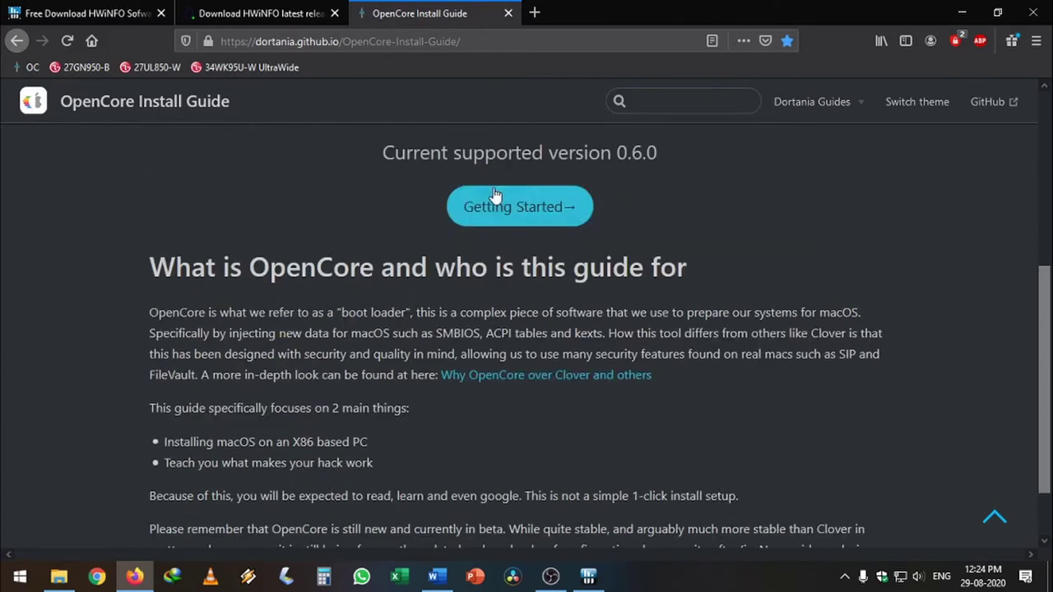
left_click(512, 202)
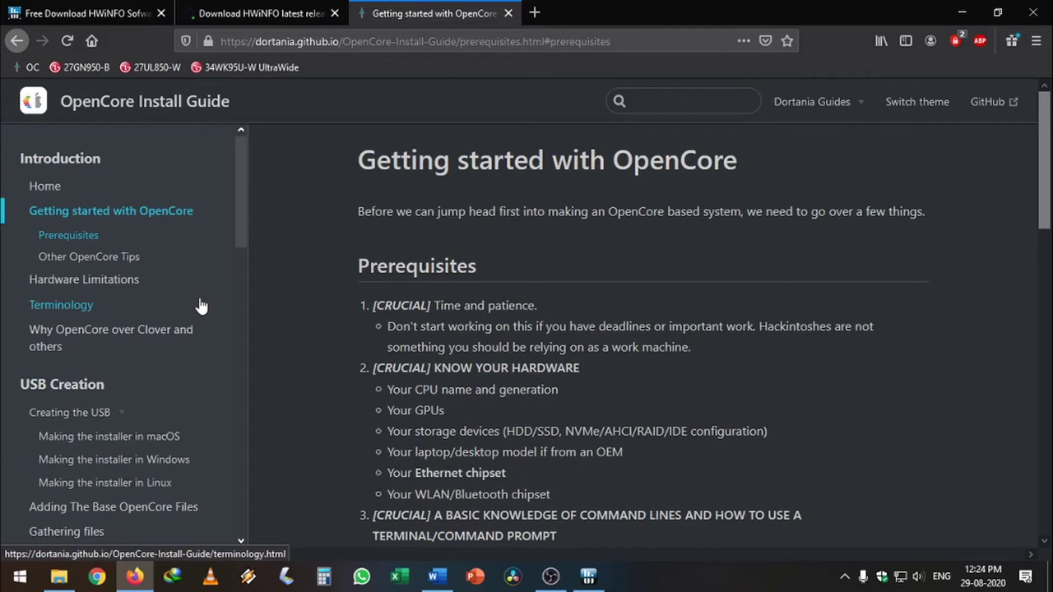
scroll(465, 238, "down", 1)
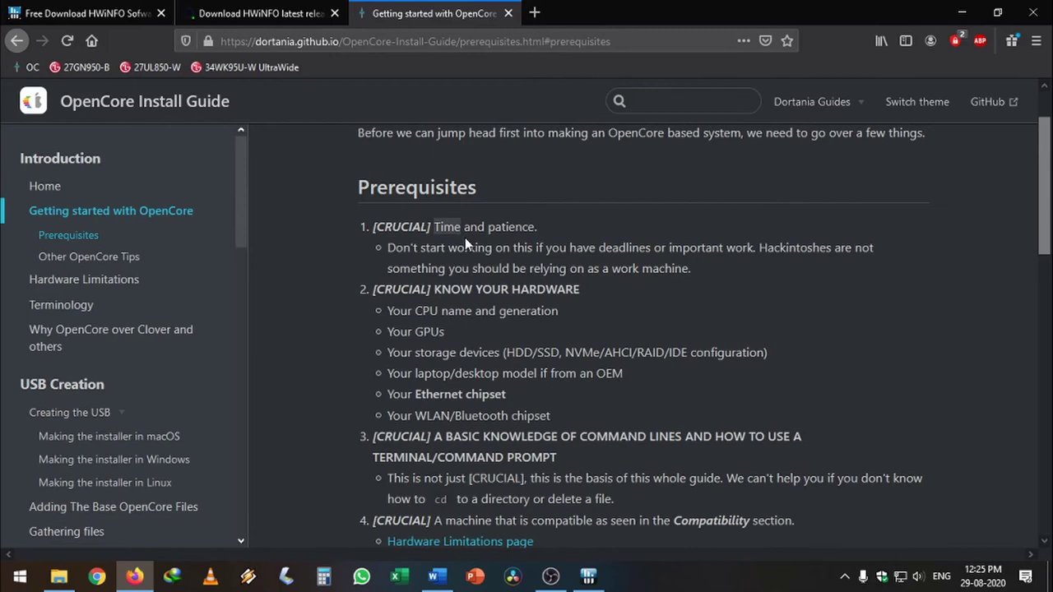
scroll(465, 238, "down", 4)
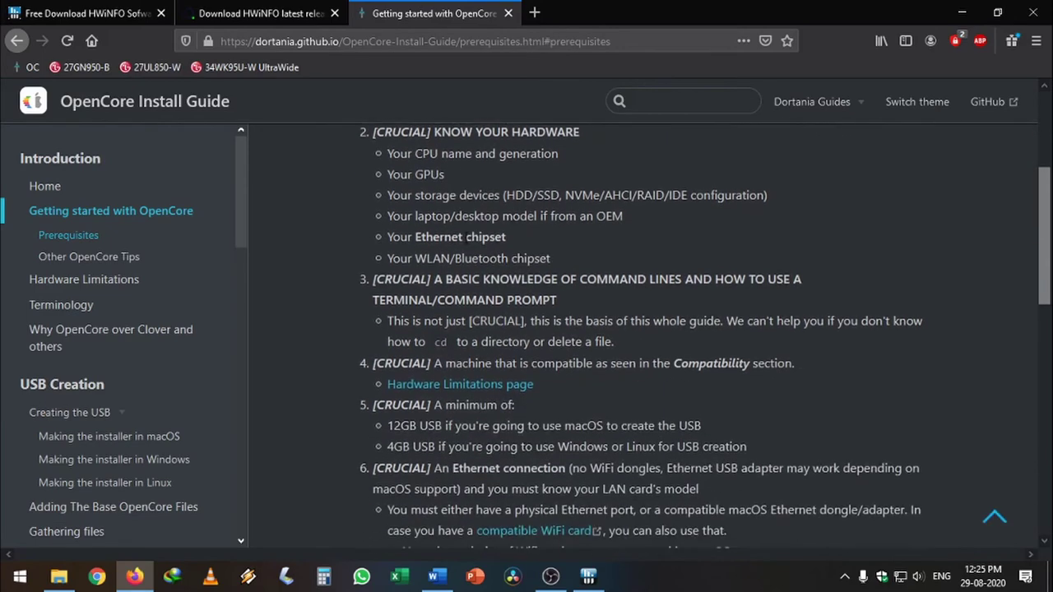
scroll(465, 238, "up", 5)
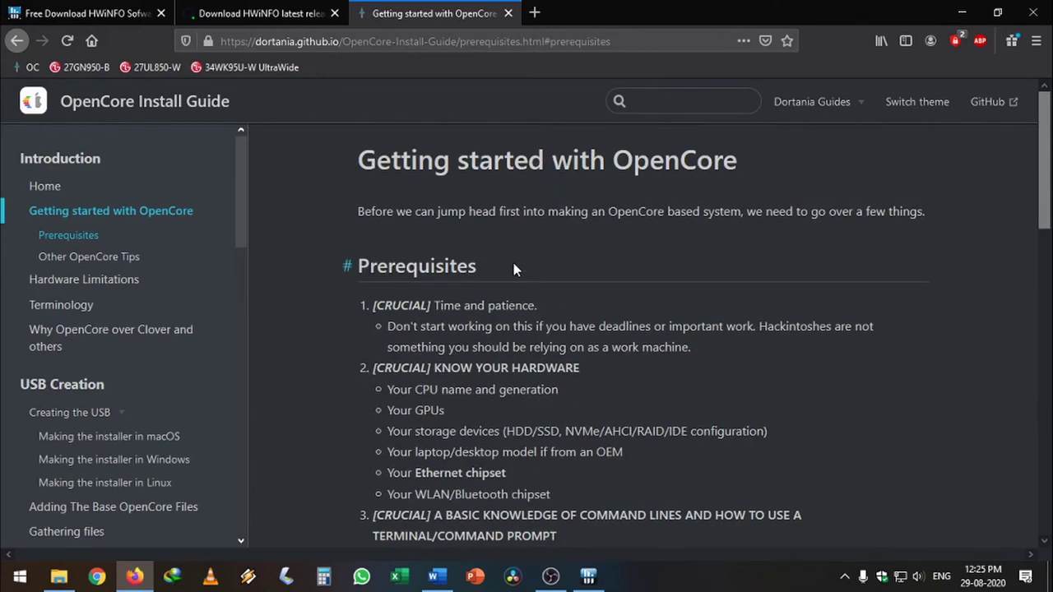
key("alt+Left")
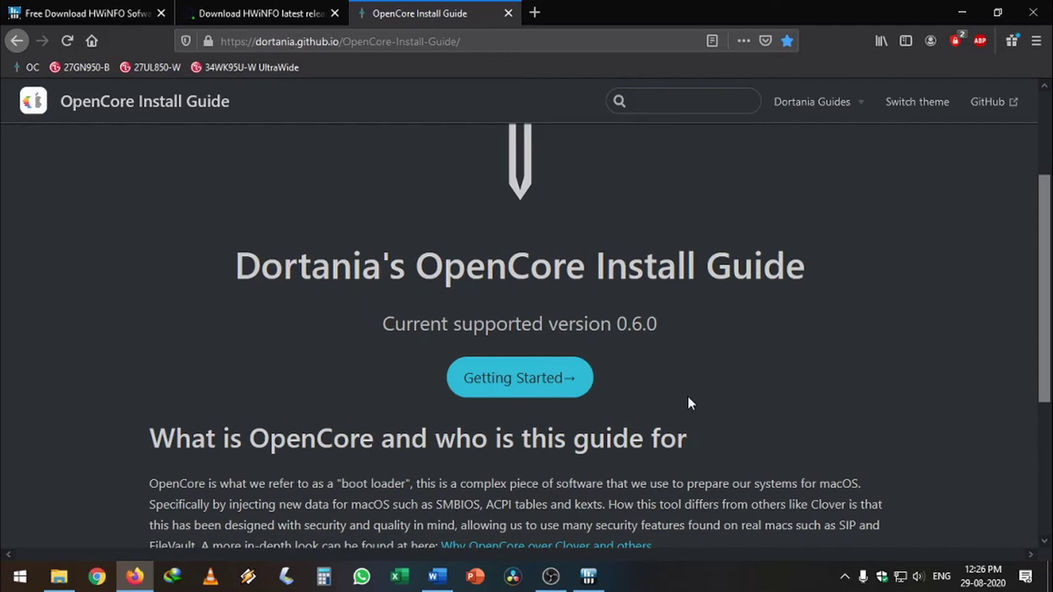
Step: View Getting Started and the General Troubleshooting page, then switch back to Word
left_click(548, 380)
scroll(192, 368, "down", 10)
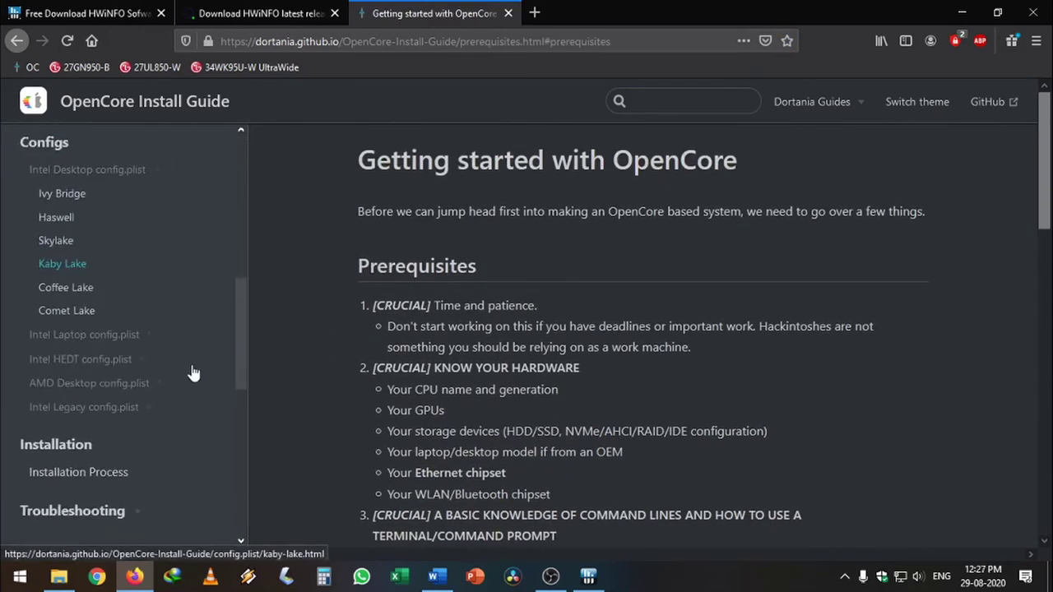
scroll(132, 307, "up", 1)
left_click(115, 311)
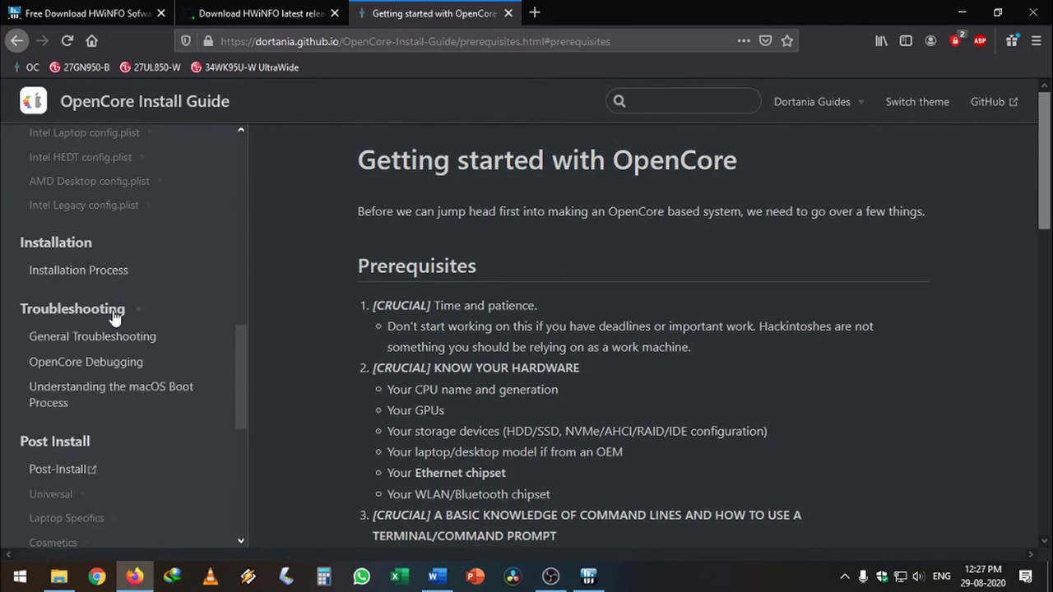
left_click(123, 339)
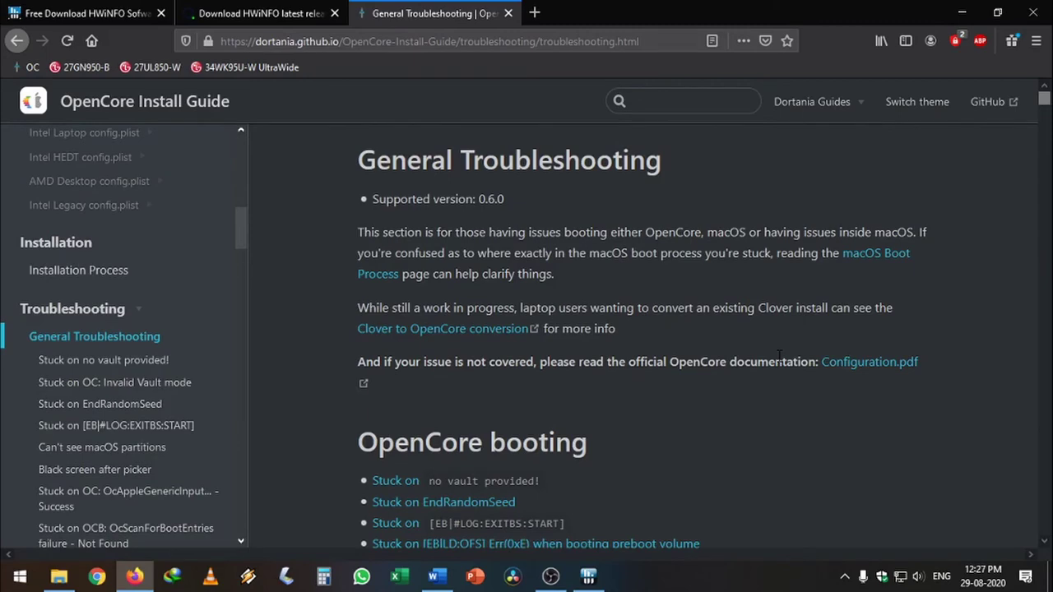
key("alt+Tab")
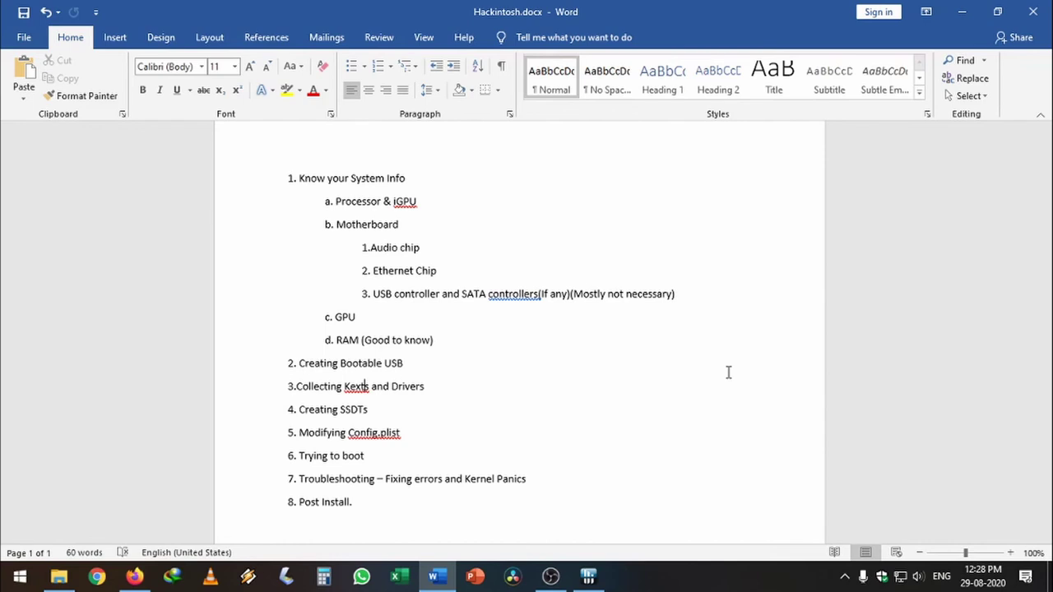
left_click(407, 362)
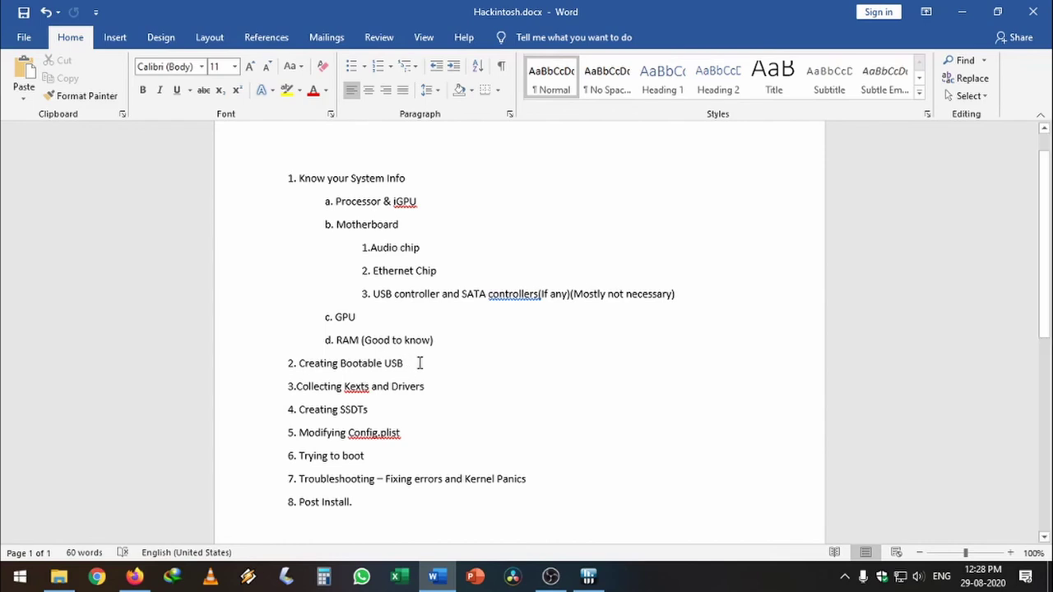
left_click(415, 364)
left_click(411, 433)
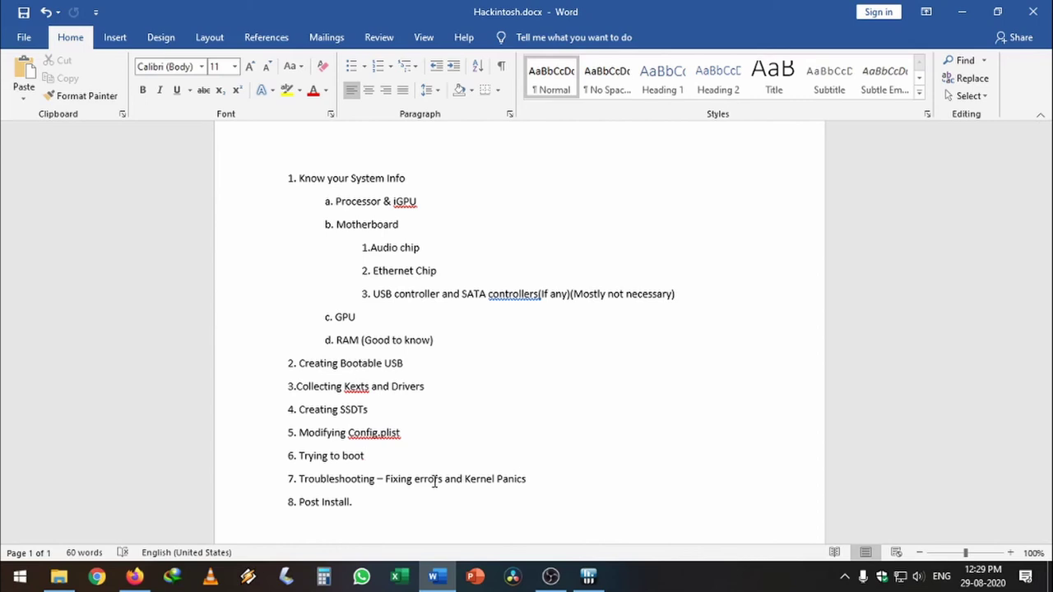
left_click(540, 478)
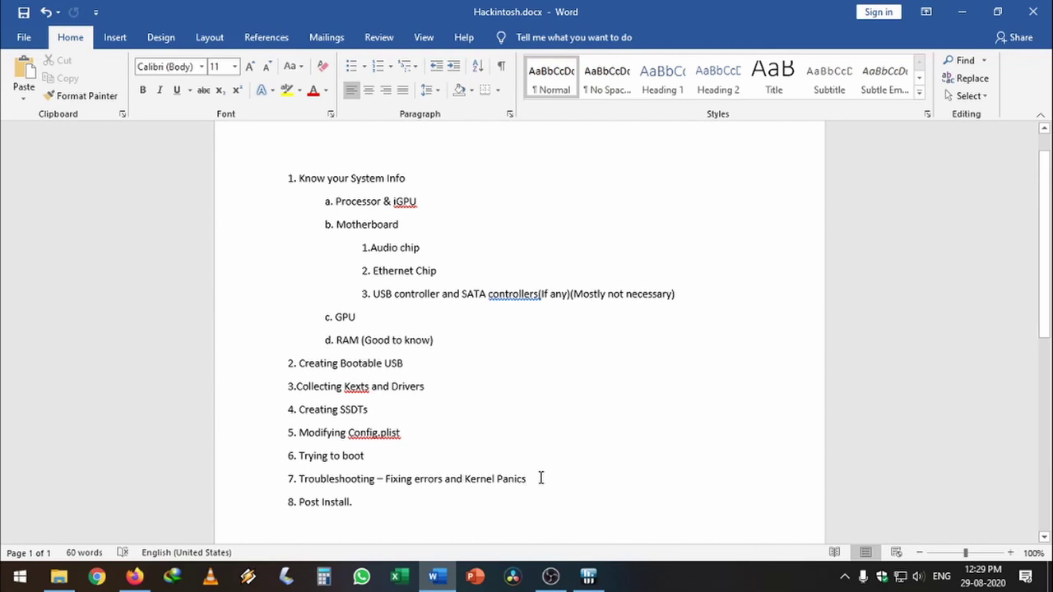
left_click(362, 502)
Step: From the Dortania Guides menu in Firefox, open OpenCore Post-Install in a new tab
left_click(134, 577)
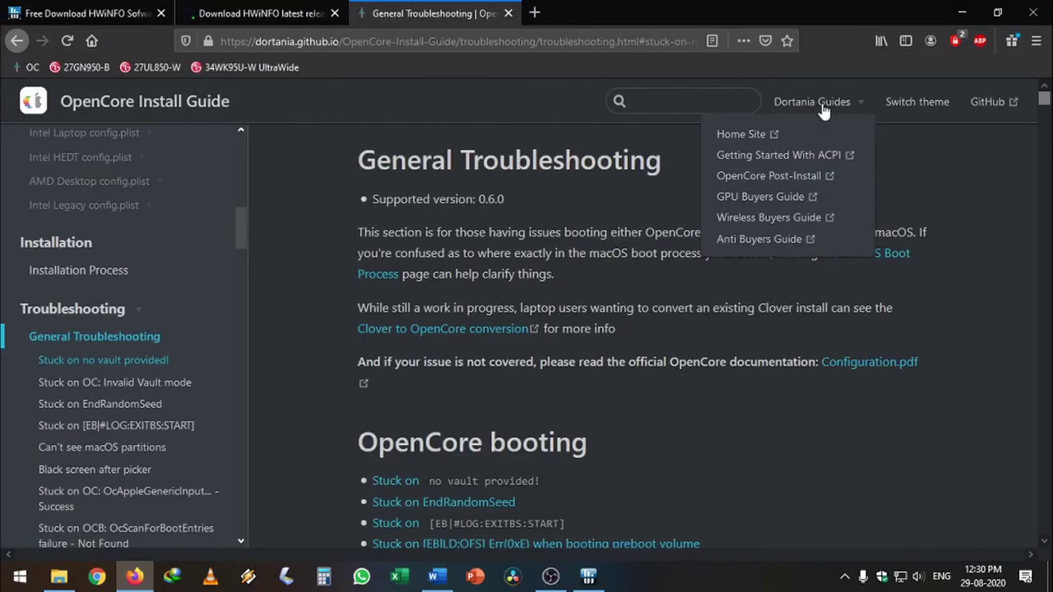
mouse_move(825, 102)
left_click(796, 188)
scroll(562, 212, "down", 6)
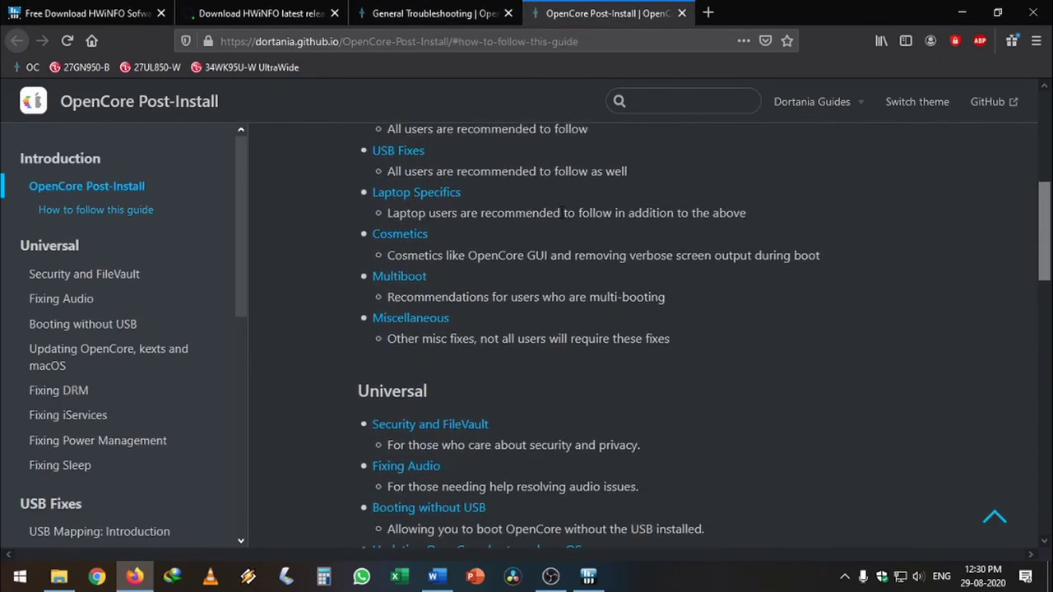